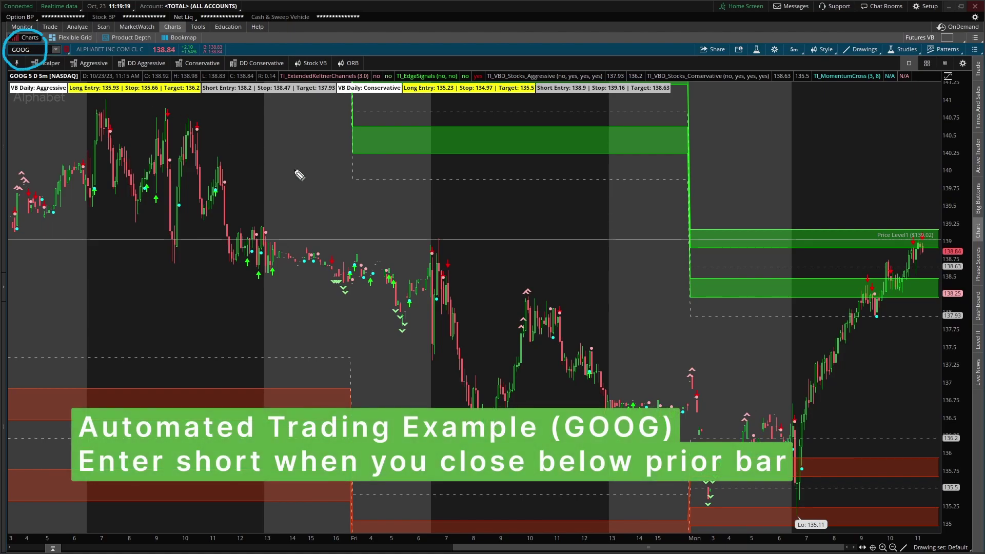
# - Switch the GOOG chart to the 5 Y : 1D time frame and remove all studies from it
pyautogui.click(794, 49)
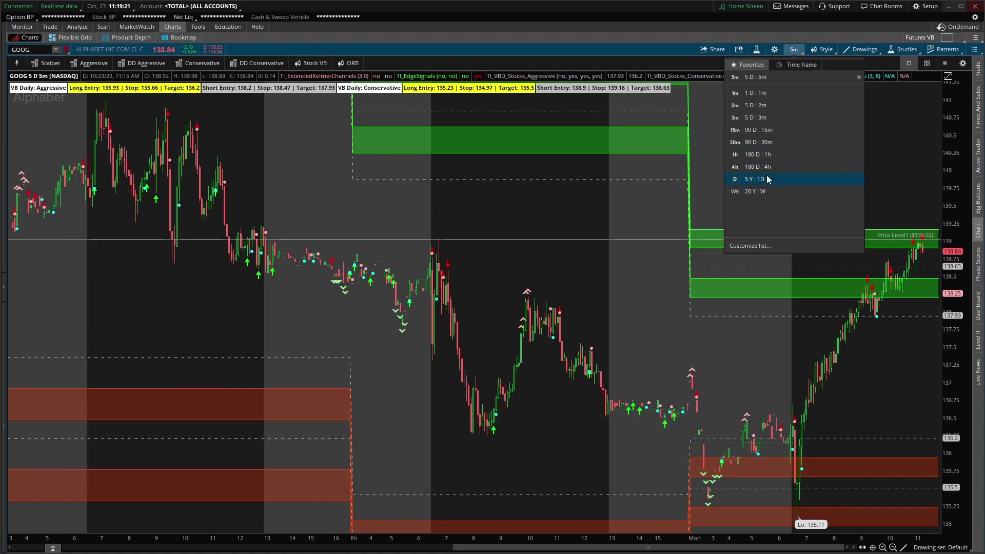
pyautogui.click(768, 179)
pyautogui.click(756, 49)
pyautogui.click(670, 365)
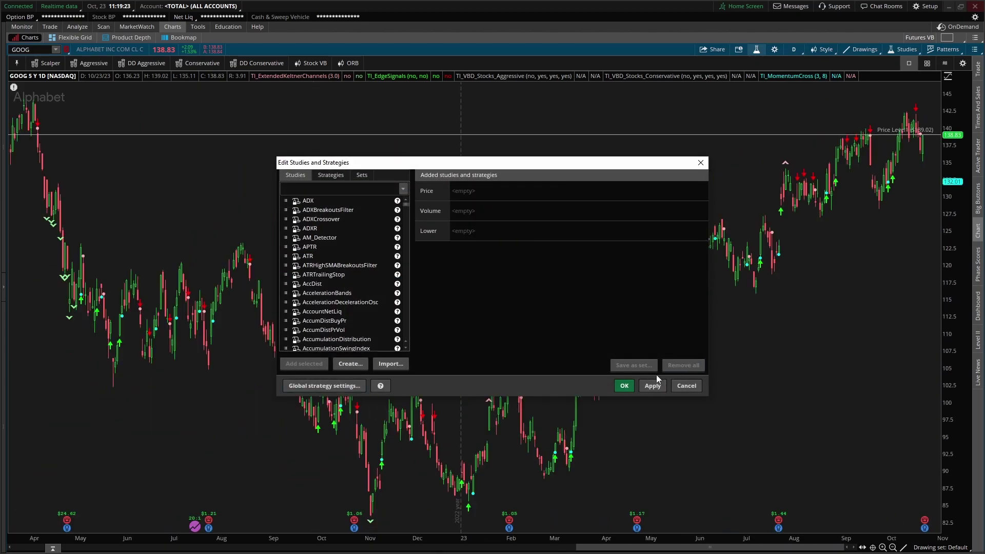
pyautogui.click(652, 385)
pyautogui.click(624, 386)
# - Mark the current price on the daily chart's price axis with a freehand circle and clear the markings
pyautogui.click(893, 548)
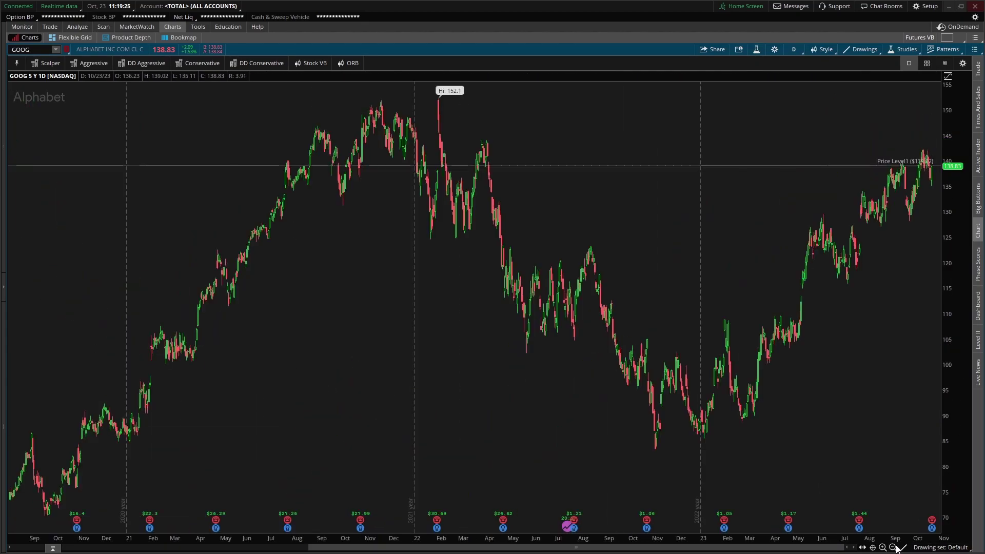
pyautogui.click(895, 547)
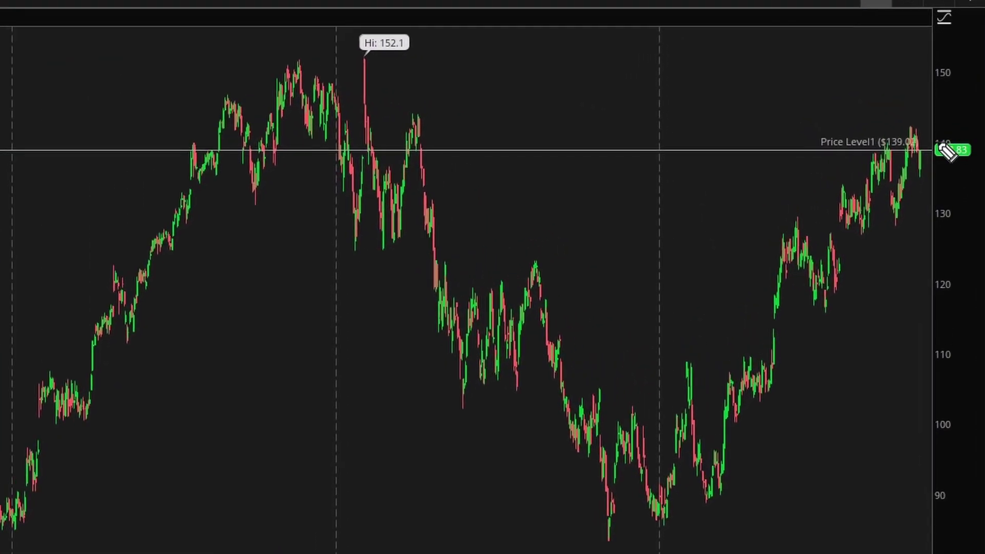
pyautogui.moveTo(969, 129)
pyautogui.mouseDown()
pyautogui.moveTo(955, 125)
pyautogui.moveTo(941, 176)
pyautogui.moveTo(971, 138)
pyautogui.mouseUp()
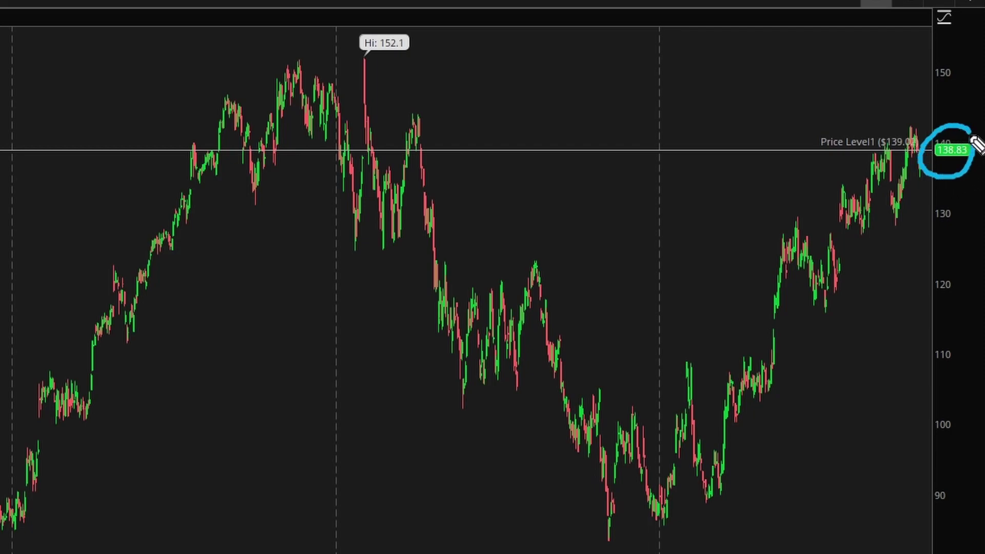
pyautogui.moveTo(900, 216); pyautogui.dragTo(944, 163)
pyautogui.press('e')
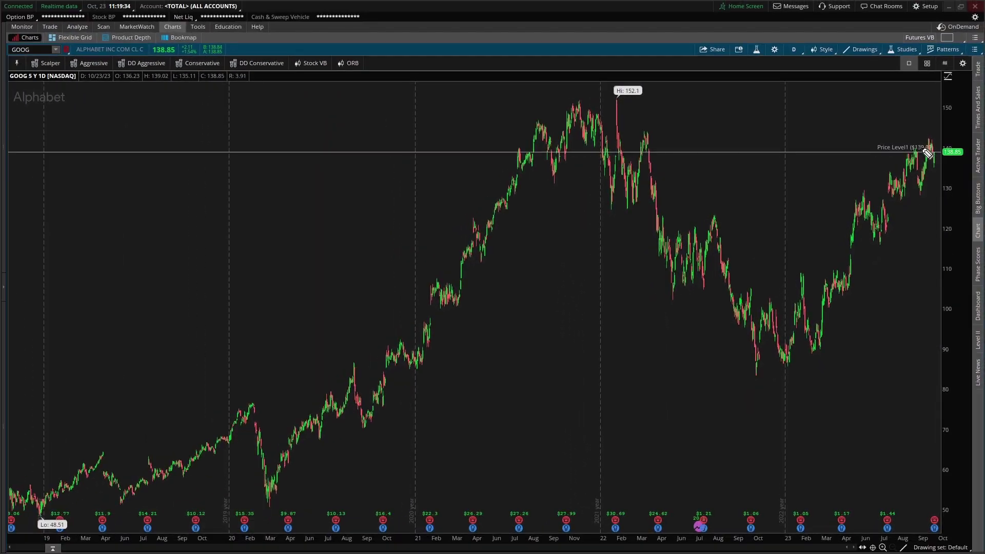
# - Circle the September and October candles along the $139.02 price level, point an arrow at the latest daily candle, and clear the markings
pyautogui.moveTo(766, 115); pyautogui.dragTo(958, 205)
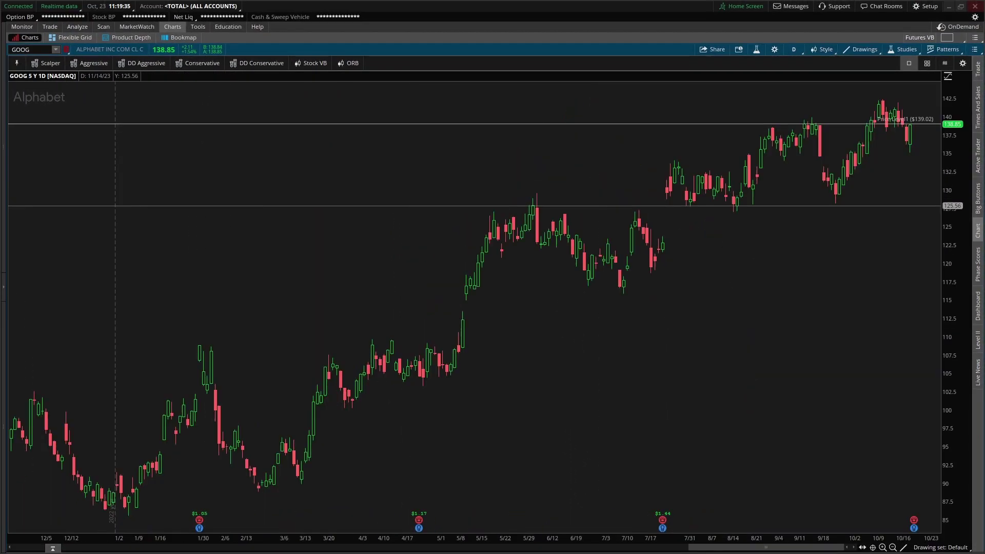
pyautogui.moveTo(554, 174); pyautogui.dragTo(968, 231)
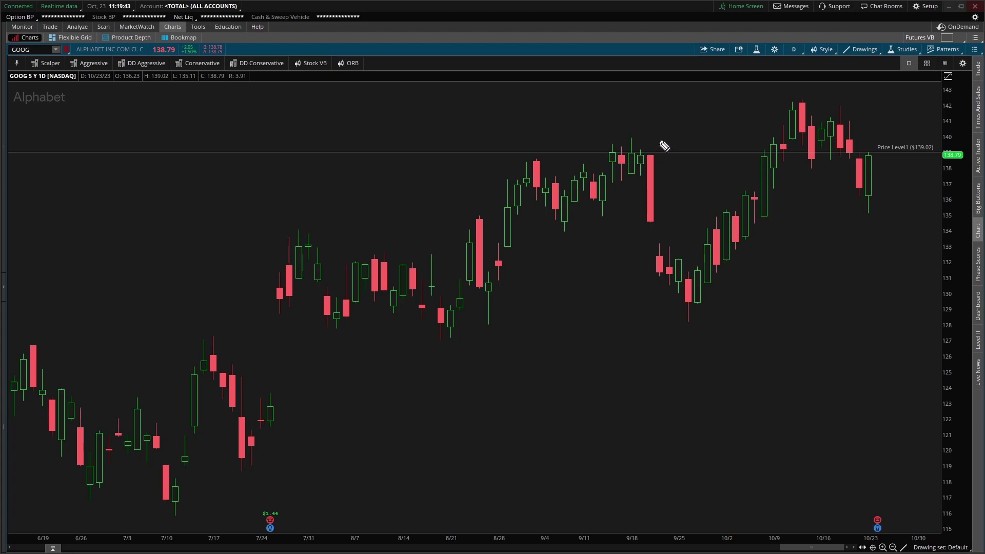
pyautogui.moveTo(664, 146)
pyautogui.mouseDown()
pyautogui.moveTo(600, 149)
pyautogui.moveTo(648, 177)
pyautogui.mouseUp()
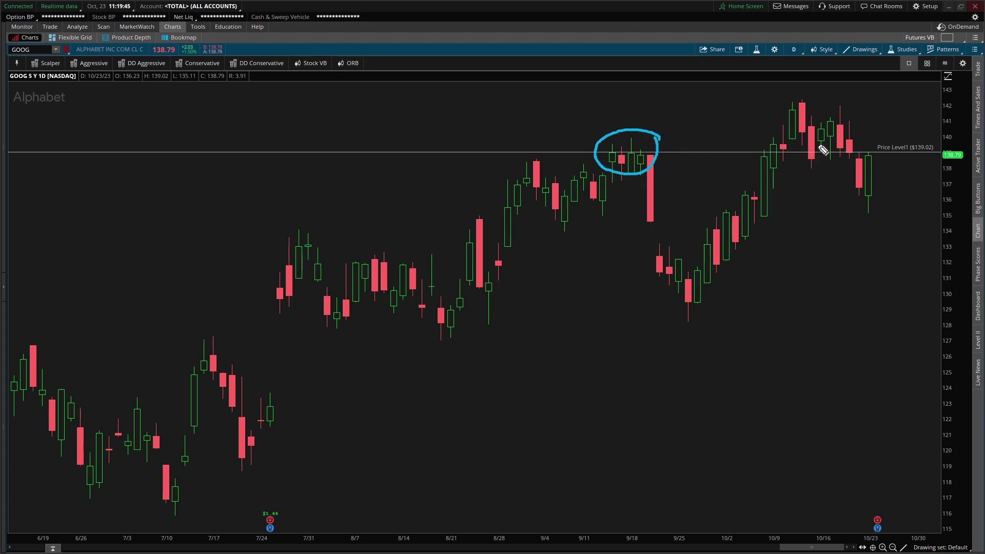
pyautogui.moveTo(844, 137)
pyautogui.mouseDown()
pyautogui.moveTo(770, 159)
pyautogui.moveTo(842, 150)
pyautogui.mouseUp()
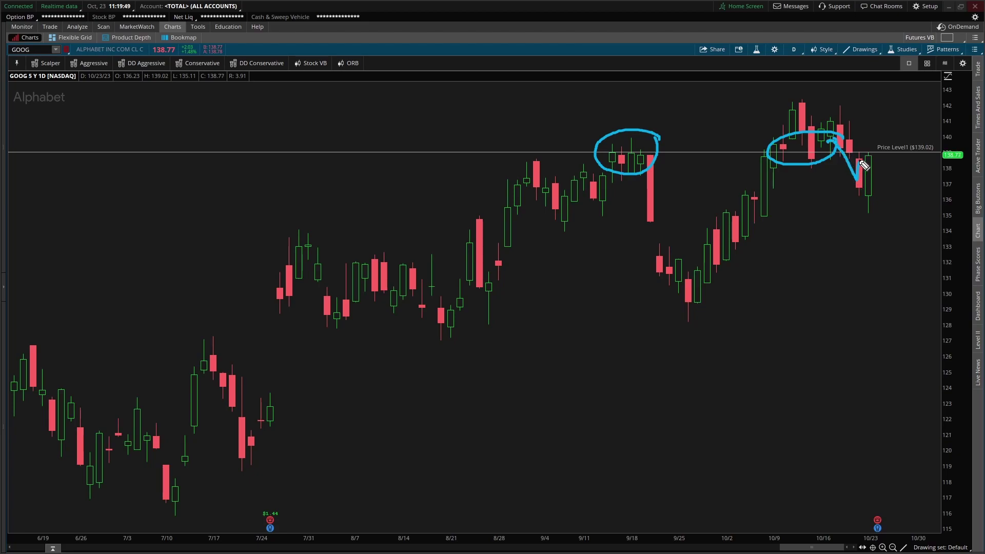
pyautogui.hotkey('shift', 'F9')
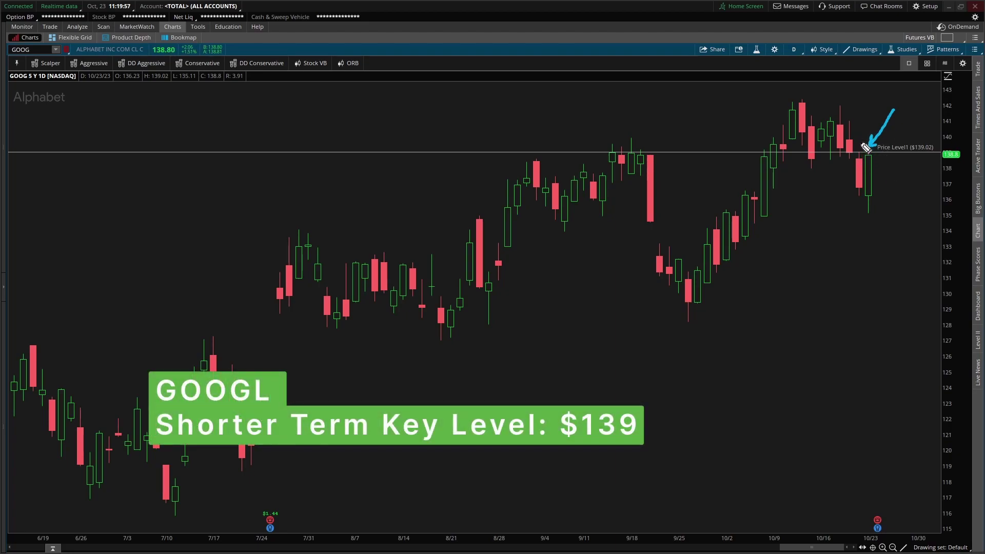
pyautogui.moveTo(860, 125); pyautogui.dragTo(859, 140)
pyautogui.press('e')
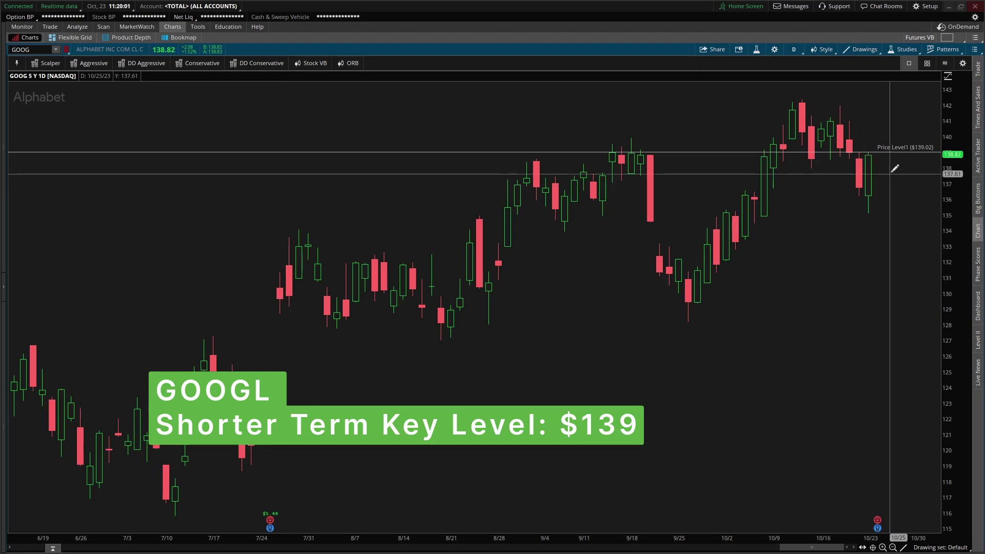
# - Switch the chart to the 5 D : 5m time frame and show all five days
pyautogui.click(794, 51)
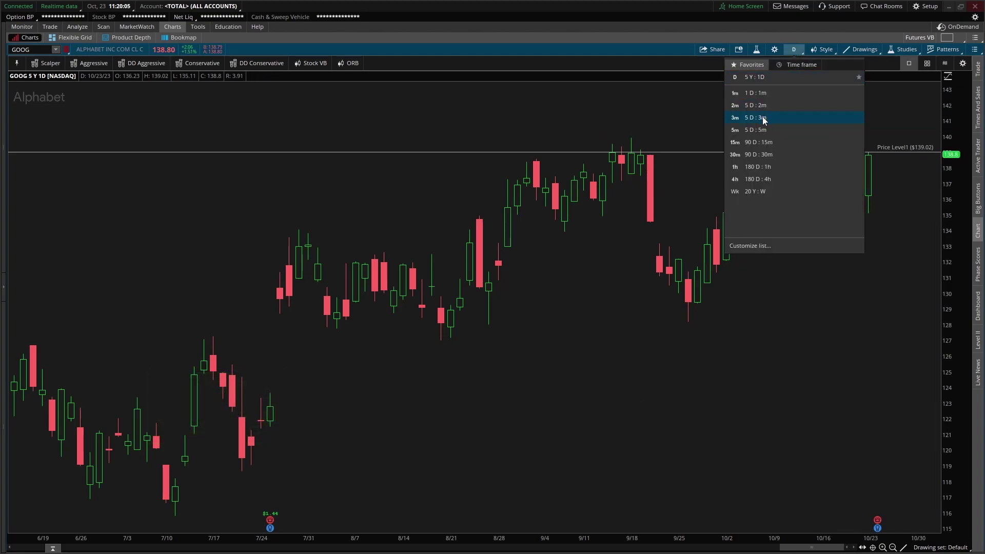
pyautogui.click(763, 132)
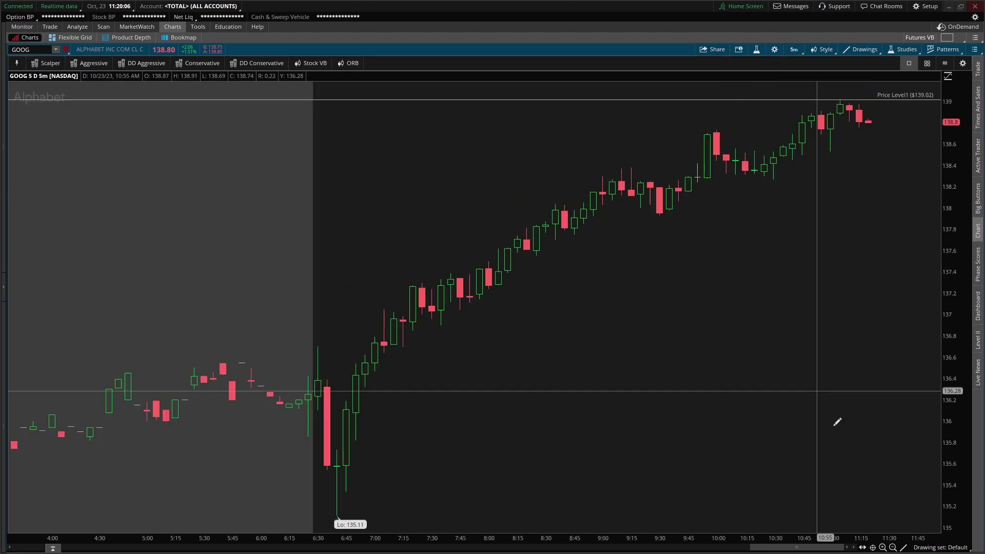
pyautogui.click(893, 548)
pyautogui.click(893, 548)
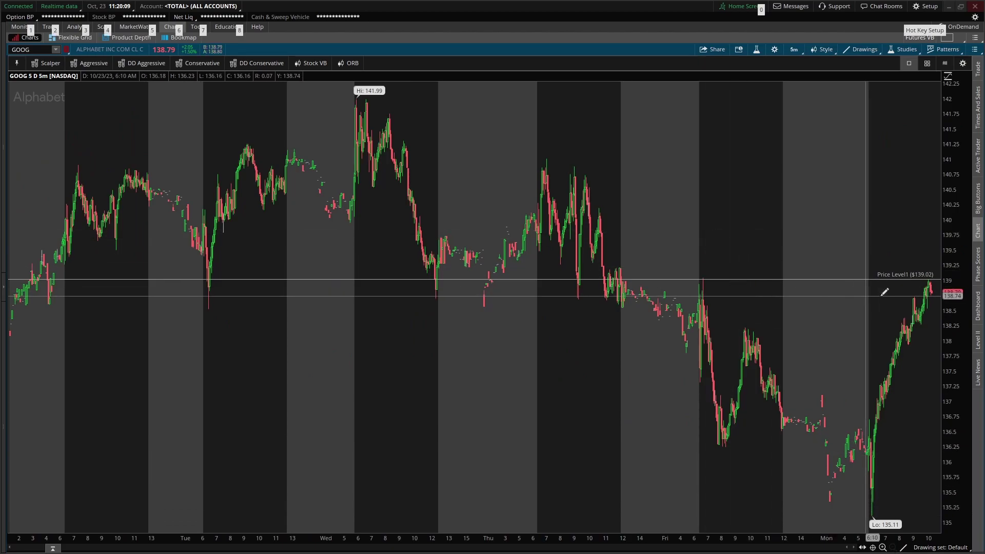
# - Circle each touch of the $139.02 level across the five days, trace the price path between them, and clear the markings
pyautogui.moveTo(935, 276); pyautogui.dragTo(929, 275)
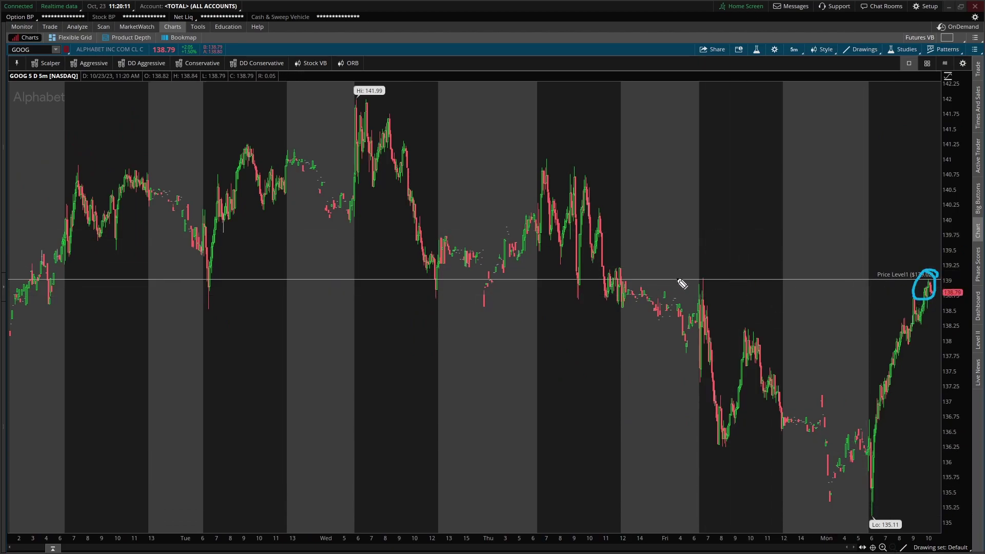
pyautogui.moveTo(691, 301); pyautogui.dragTo(716, 283)
pyautogui.moveTo(628, 268); pyautogui.dragTo(601, 290)
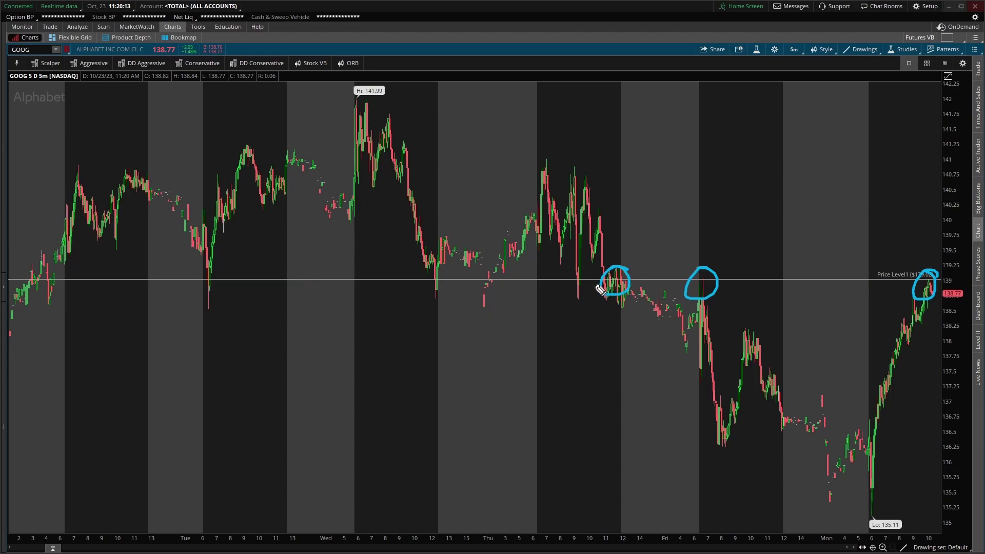
pyautogui.moveTo(447, 276); pyautogui.dragTo(447, 268)
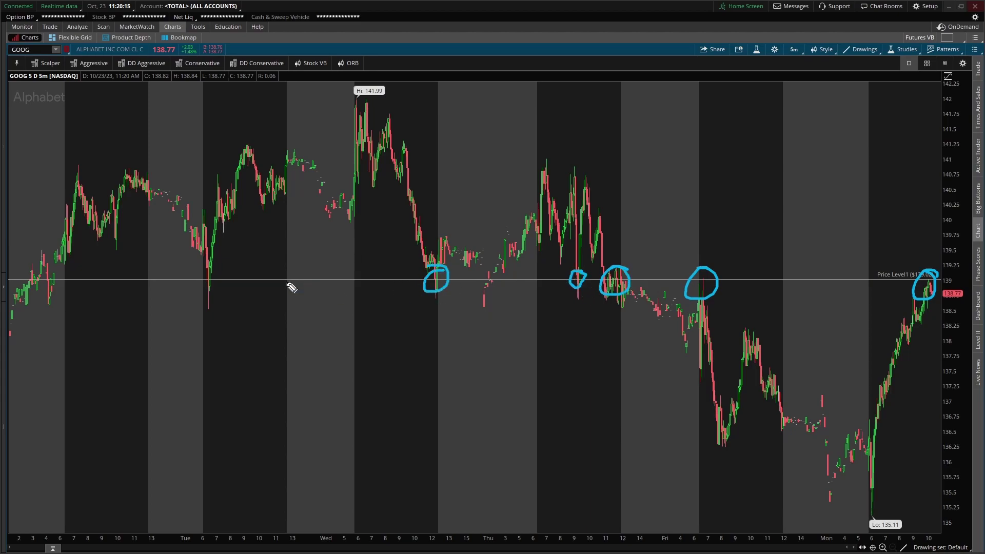
pyautogui.moveTo(194, 282); pyautogui.dragTo(190, 286)
pyautogui.moveTo(65, 275)
pyautogui.mouseDown()
pyautogui.moveTo(30, 288)
pyautogui.moveTo(198, 264)
pyautogui.moveTo(249, 202)
pyautogui.moveTo(402, 304)
pyautogui.moveTo(488, 210)
pyautogui.moveTo(573, 287)
pyautogui.moveTo(619, 290)
pyautogui.moveTo(842, 426)
pyautogui.moveTo(913, 321)
pyautogui.mouseUp()
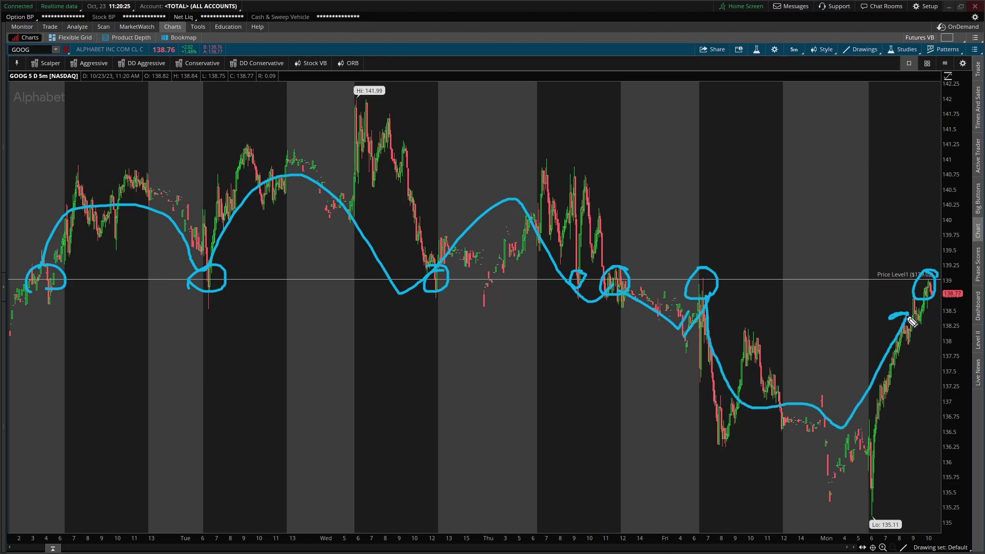
pyautogui.press('Escape')
# - Apply the saved Stock VB setup to the GOOG chart
pyautogui.moveTo(783, 240)
pyautogui.mouseDown()
pyautogui.moveTo(872, 267)
pyautogui.moveTo(949, 272)
pyautogui.mouseUp()
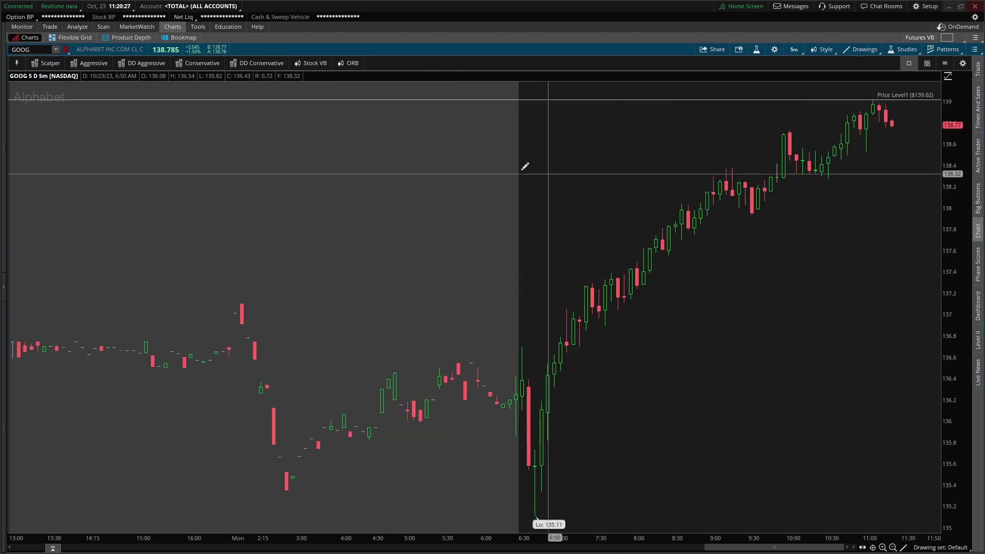
pyautogui.moveTo(443, 174)
pyautogui.mouseDown()
pyautogui.moveTo(980, 262)
pyautogui.moveTo(942, 261)
pyautogui.mouseUp()
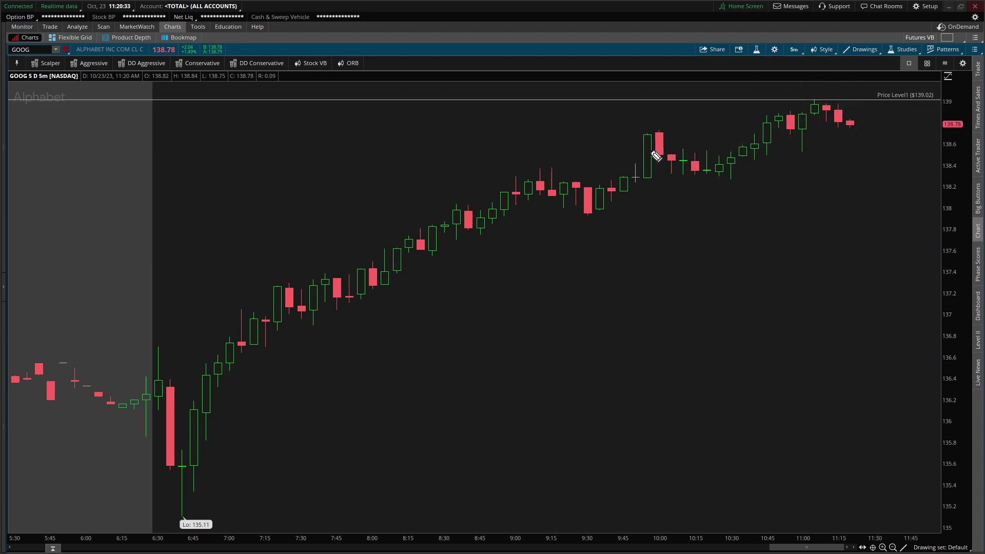
pyautogui.moveTo(655, 156); pyautogui.dragTo(846, 144)
pyautogui.click(311, 66)
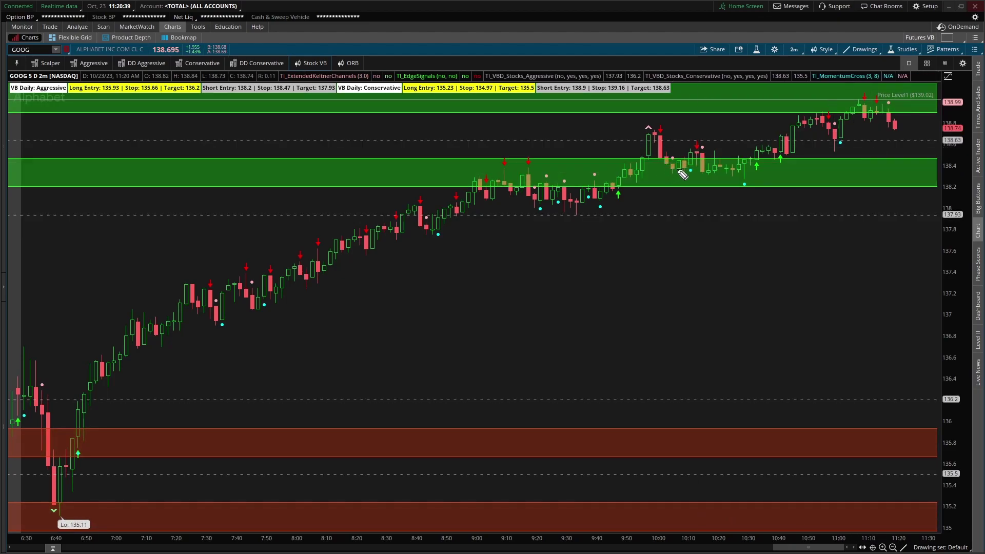
# - Point an arrow at the latest candle below the upper green zone on the two-minute chart and clear the markings
pyautogui.moveTo(721, 167); pyautogui.dragTo(847, 106)
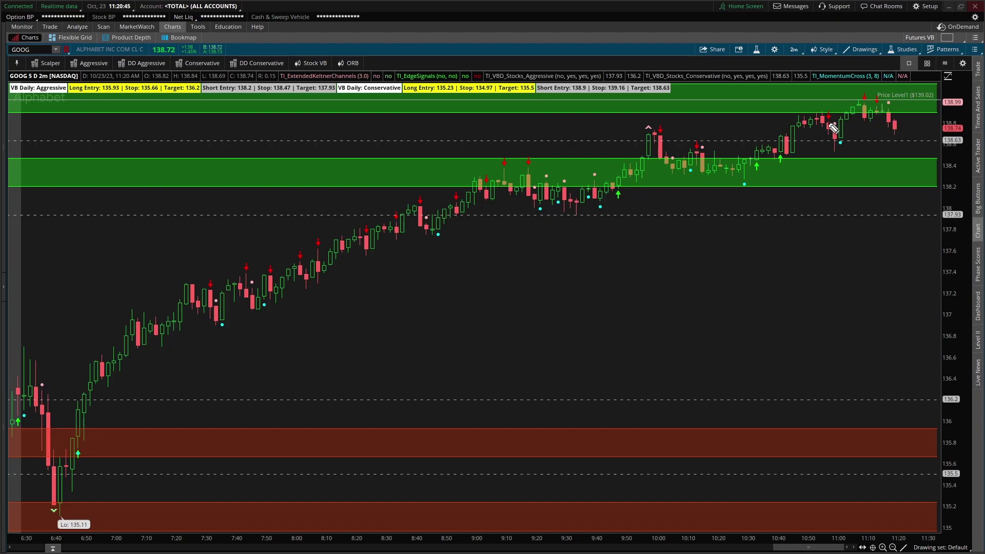
pyautogui.moveTo(768, 159)
pyautogui.mouseDown()
pyautogui.moveTo(853, 109)
pyautogui.moveTo(914, 140)
pyautogui.mouseUp()
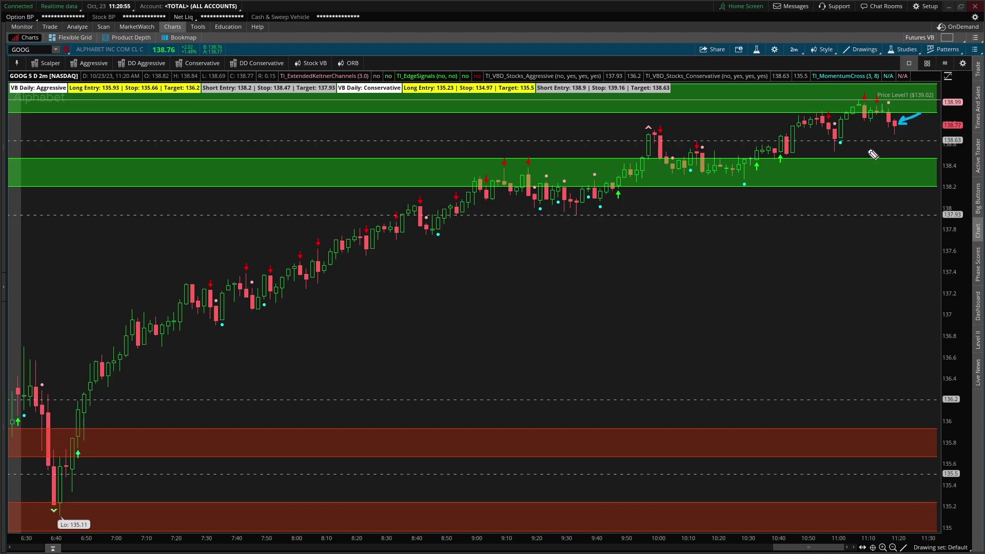
pyautogui.moveTo(880, 143)
pyautogui.mouseDown()
pyautogui.moveTo(892, 154)
pyautogui.moveTo(886, 166)
pyautogui.moveTo(908, 155)
pyautogui.moveTo(939, 172)
pyautogui.mouseUp()
pyautogui.click(918, 147)
pyautogui.hotkey('shift', 'F9')
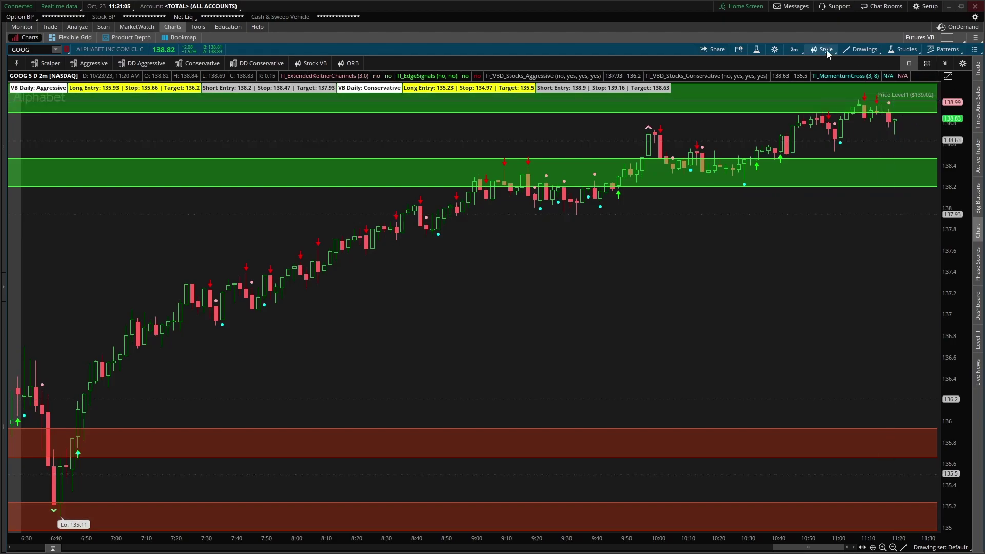
# - Change the Stock VB chart's time frame to five minutes and focus on the latest candles at the green zones
pyautogui.click(793, 49)
pyautogui.click(766, 119)
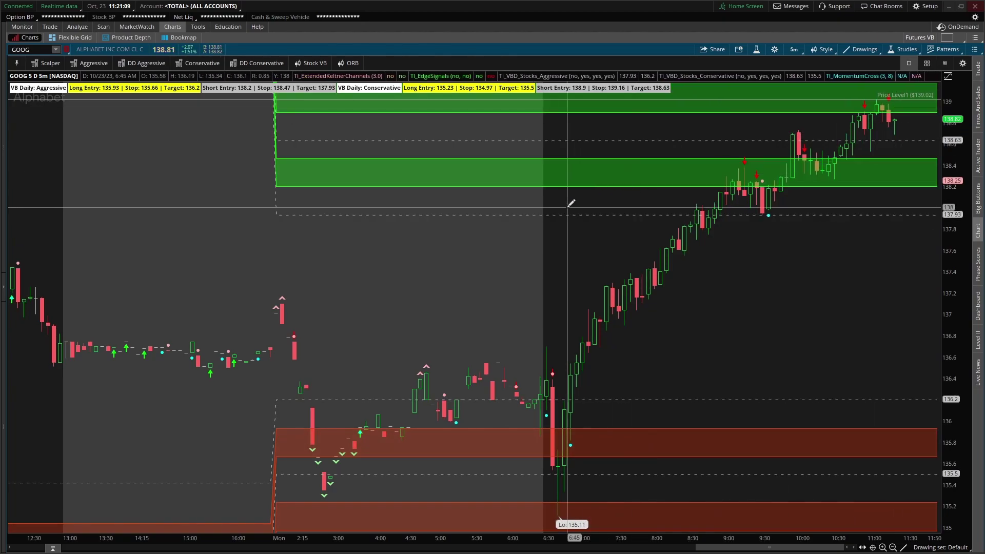
pyautogui.moveTo(567, 206); pyautogui.dragTo(935, 186)
pyautogui.moveTo(951, 132); pyautogui.dragTo(953, 202)
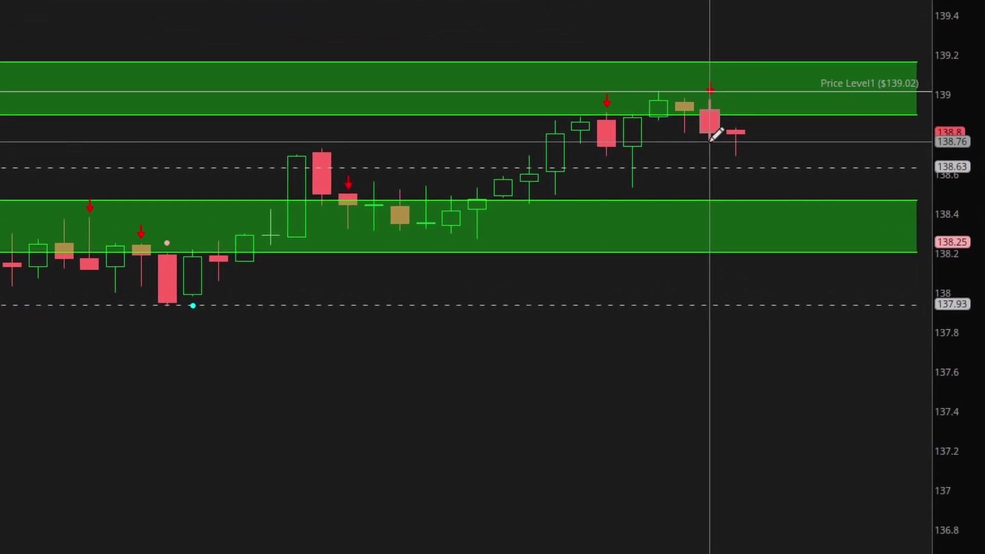
# - Underline the prior red candle's low, draw arrows to the current candle and downward below that low, and clear the markings
pyautogui.moveTo(697, 143); pyautogui.dragTo(718, 143)
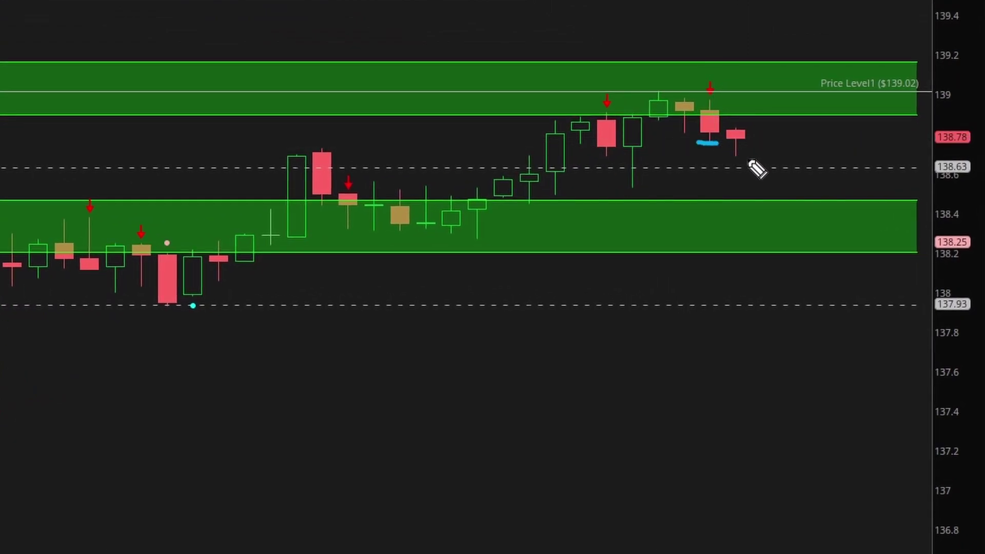
pyautogui.moveTo(784, 118)
pyautogui.mouseDown()
pyautogui.moveTo(753, 133)
pyautogui.moveTo(777, 138)
pyautogui.mouseUp()
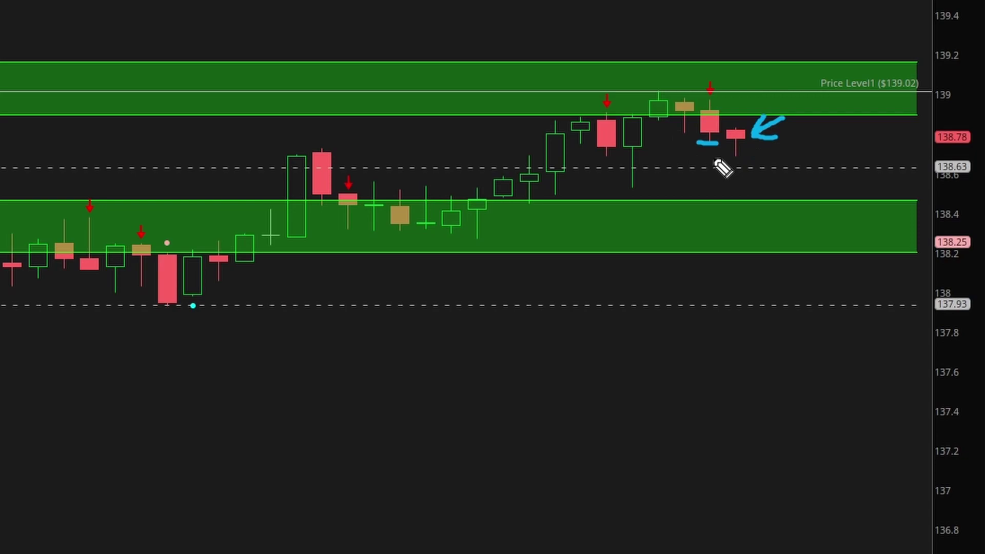
pyautogui.moveTo(705, 118); pyautogui.dragTo(739, 163)
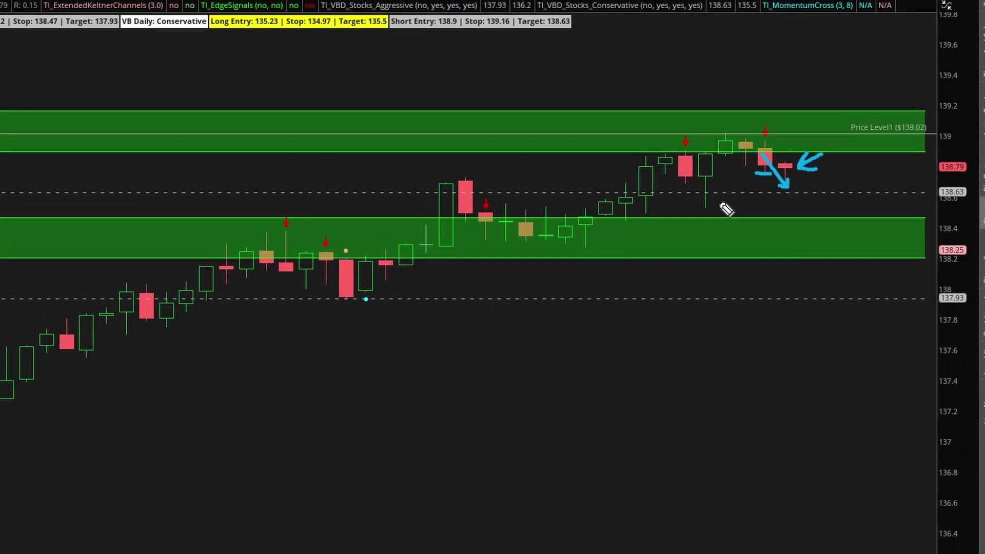
pyautogui.press('e')
pyautogui.moveTo(220, 246)
pyautogui.mouseDown()
pyautogui.moveTo(625, 201)
pyautogui.moveTo(731, 202)
pyautogui.mouseUp()
pyautogui.press('e')
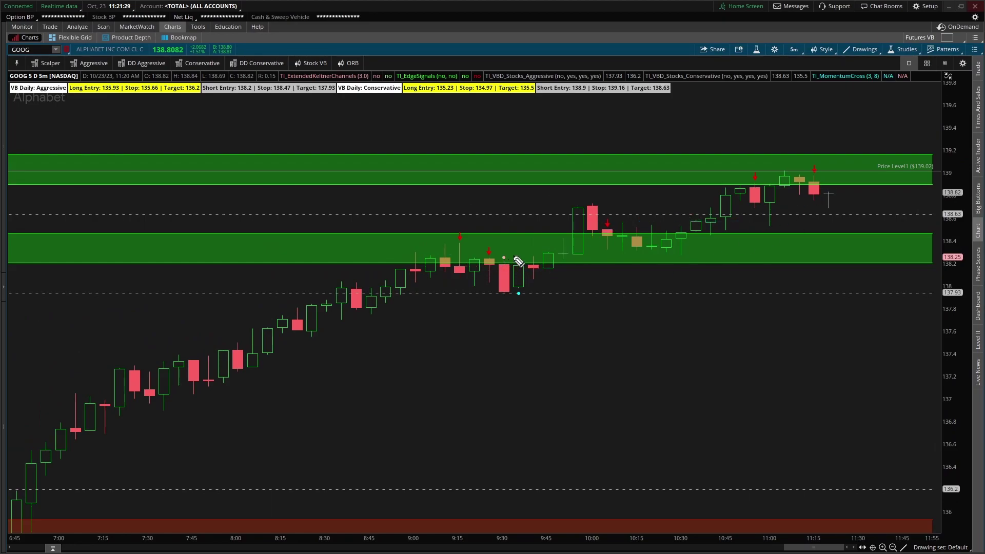
# - Circle and cross out the 9:30 candle, underline its time on the axis, and circle the latest candles near the $139.02 level
pyautogui.moveTo(518, 262)
pyautogui.mouseDown()
pyautogui.moveTo(494, 293)
pyautogui.moveTo(518, 272)
pyautogui.moveTo(522, 249)
pyautogui.mouseUp()
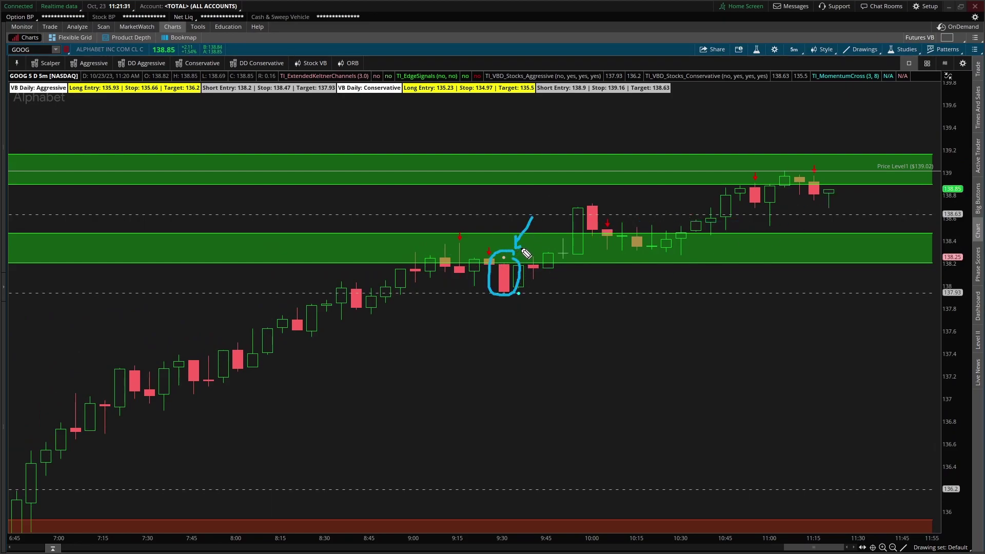
pyautogui.moveTo(475, 539); pyautogui.dragTo(488, 537)
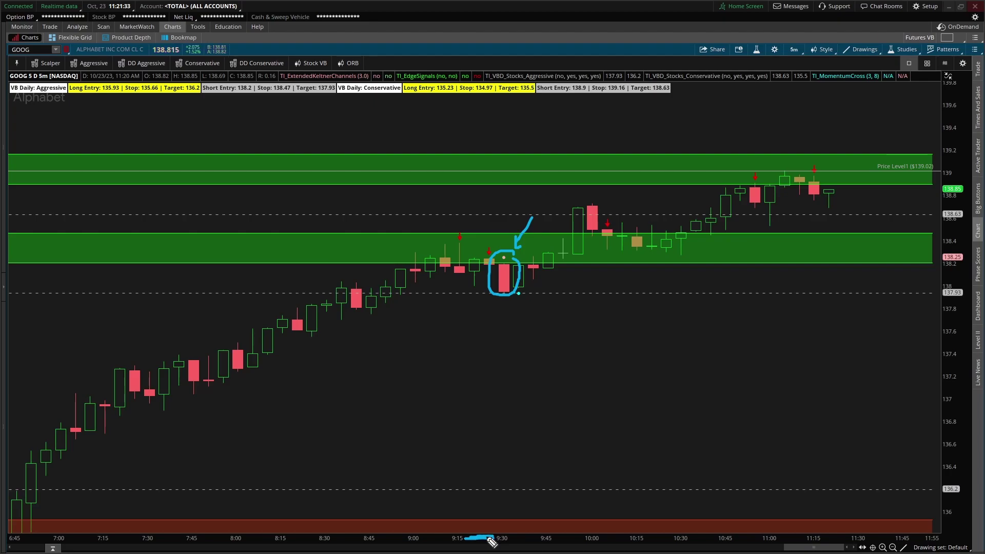
pyautogui.moveTo(482, 243)
pyautogui.mouseDown()
pyautogui.moveTo(547, 293)
pyautogui.moveTo(550, 309)
pyautogui.mouseUp()
pyautogui.moveTo(542, 242); pyautogui.dragTo(450, 324)
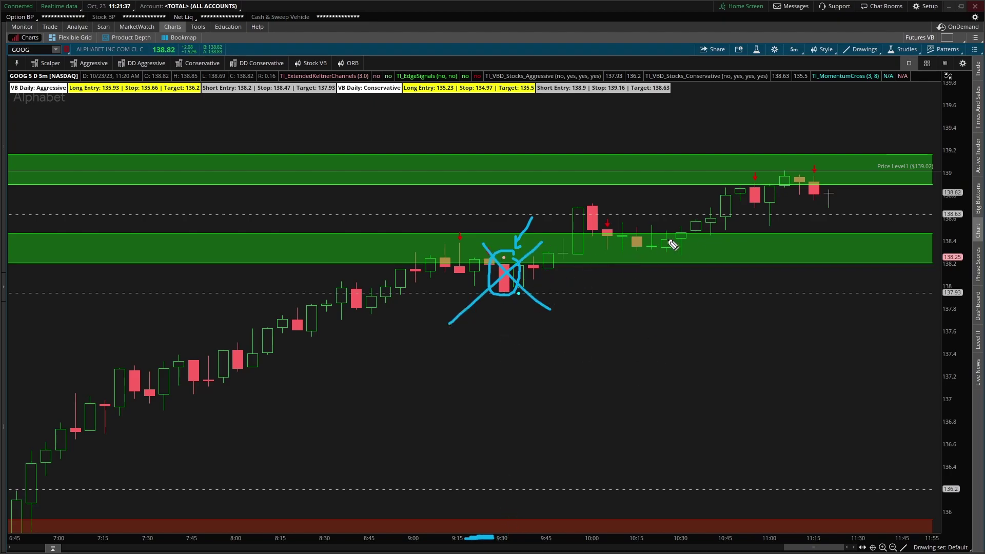
pyautogui.moveTo(845, 179)
pyautogui.mouseDown()
pyautogui.moveTo(836, 226)
pyautogui.moveTo(841, 169)
pyautogui.mouseUp()
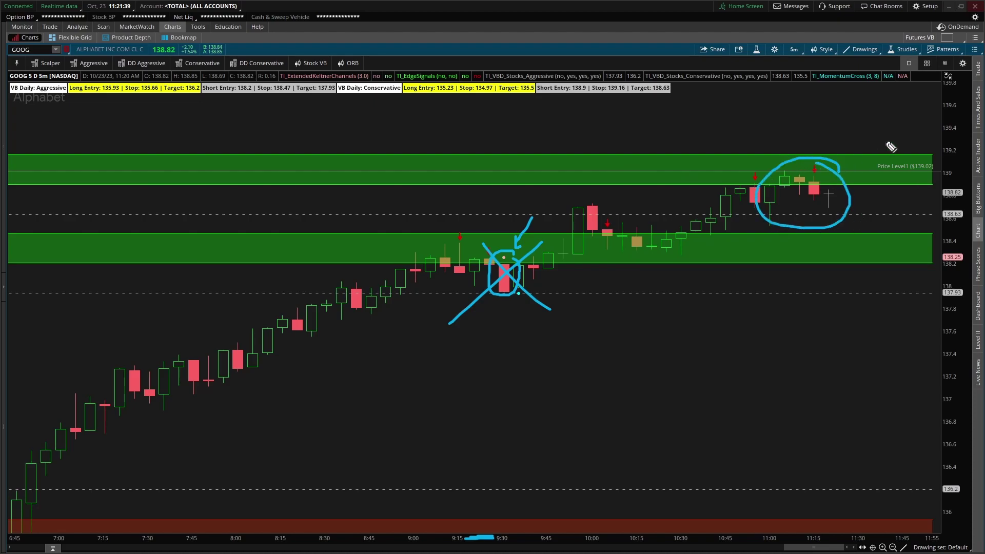
# - Point an arrow at the circled latest candles near the $139.02 level and clear the markings
pyautogui.moveTo(886, 141); pyautogui.dragTo(847, 163)
pyautogui.moveTo(856, 146); pyautogui.dragTo(867, 168)
pyautogui.press('Escape')
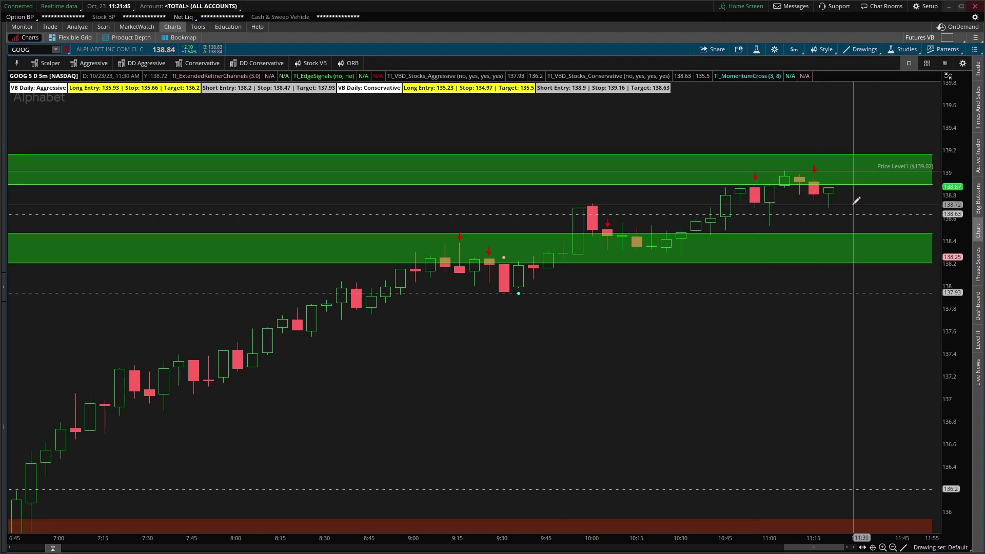
# - Sketch a dip-and-rebound path over the latest candles and a separate downward path to the lower green zone, clearing each sketch
pyautogui.moveTo(785, 174)
pyautogui.mouseDown()
pyautogui.moveTo(821, 200)
pyautogui.moveTo(854, 183)
pyautogui.mouseUp()
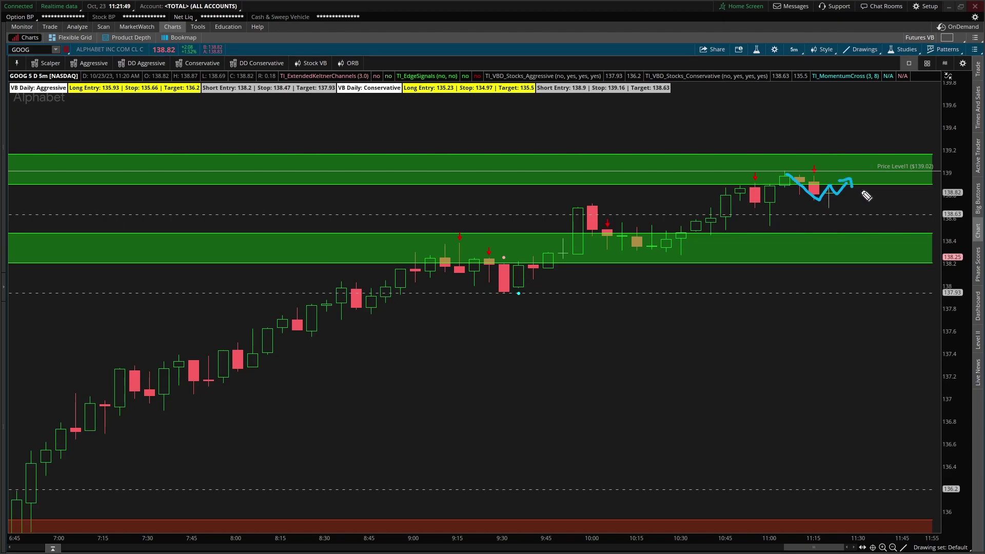
pyautogui.hotkey('shift', 'F9')
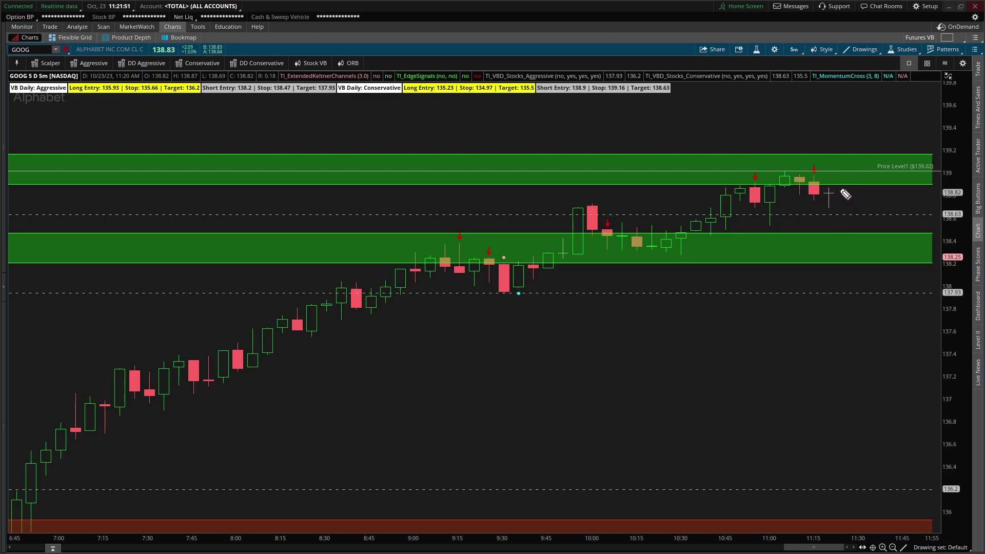
pyautogui.moveTo(833, 203)
pyautogui.mouseDown()
pyautogui.moveTo(858, 263)
pyautogui.moveTo(856, 248)
pyautogui.mouseUp()
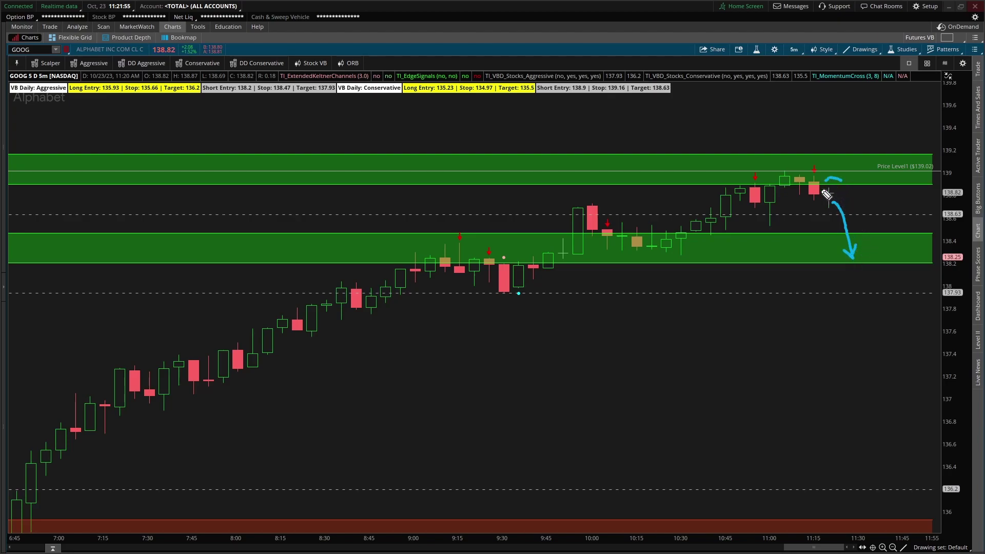
pyautogui.press('e')
# - Underline the prior red candle's low, circle the signal dot above the 9:30 candle with an arrow, and clear the markings
pyautogui.moveTo(810, 201); pyautogui.dragTo(824, 201)
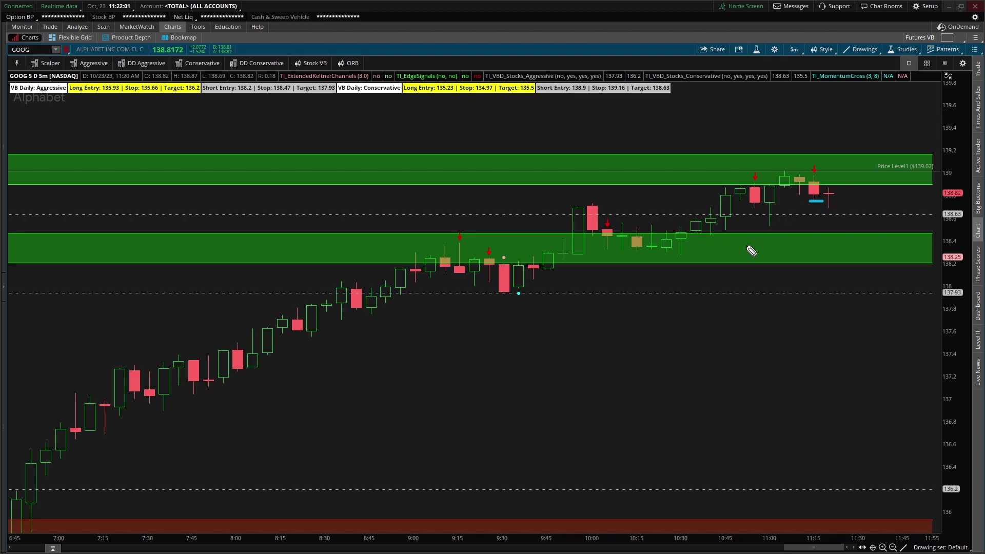
pyautogui.moveTo(500, 270); pyautogui.dragTo(519, 236)
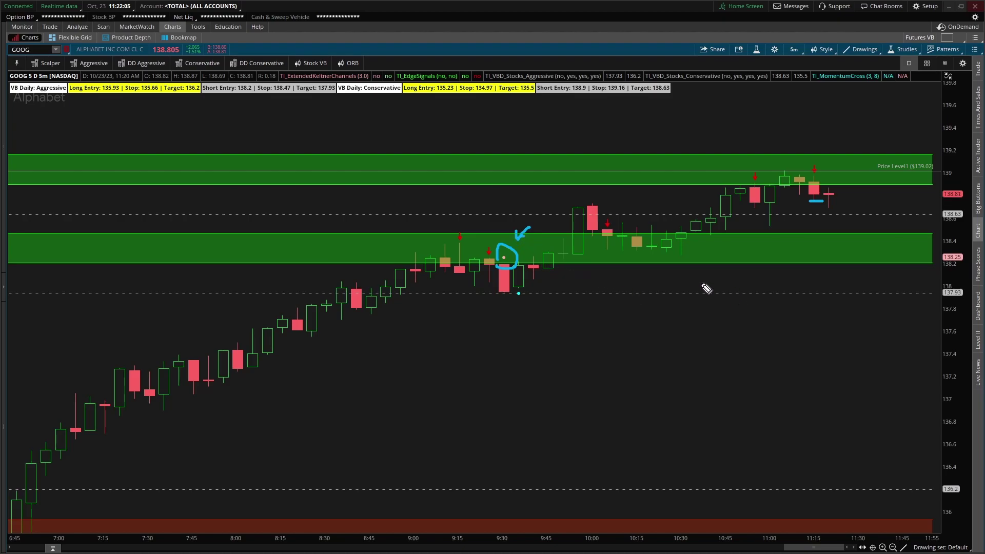
pyautogui.press('Escape')
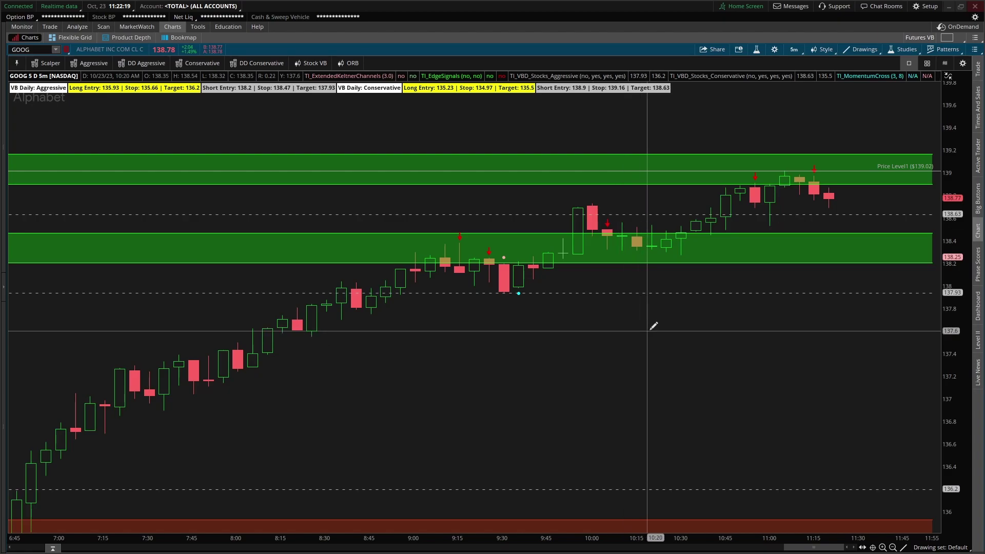
# - Create a custom GOOG sell order with an OCO bracket from the chart
pyautogui.rightClick(596, 313)
pyautogui.moveTo(642, 463)
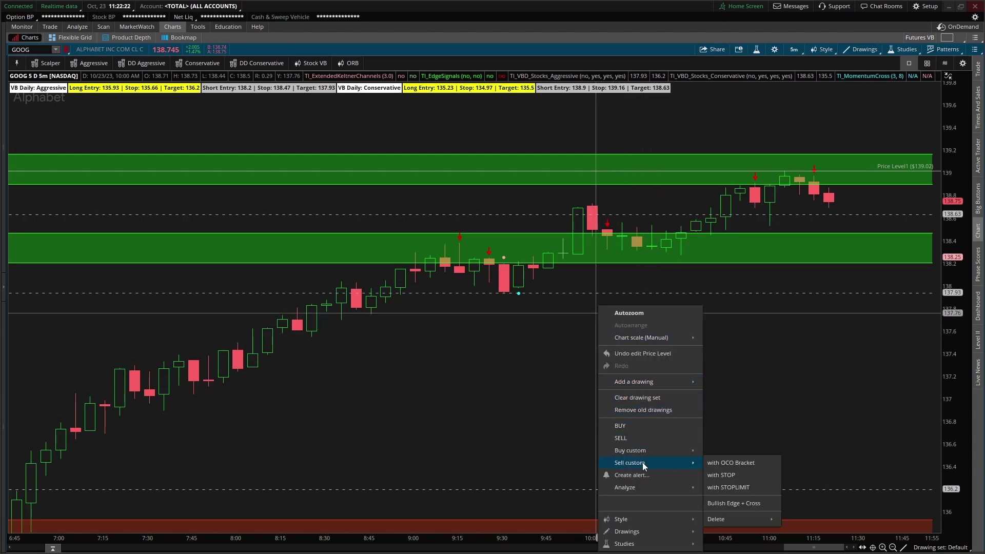
pyautogui.click(735, 464)
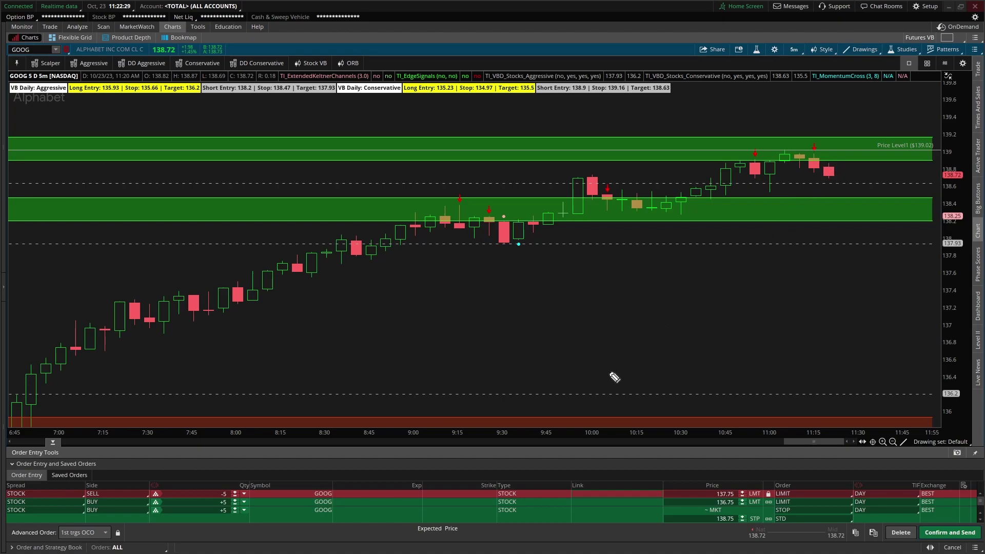
# - Point an arrow at the bracket order lines, circle their quantities with an arrow, and clear the markings
pyautogui.moveTo(430, 357); pyautogui.dragTo(407, 468)
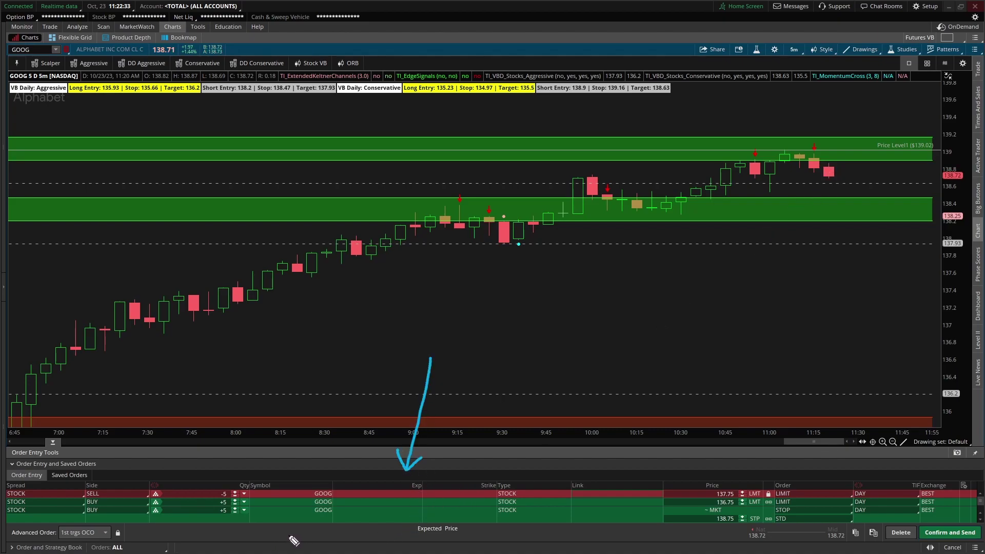
pyautogui.moveTo(241, 482)
pyautogui.mouseDown()
pyautogui.moveTo(215, 514)
pyautogui.moveTo(246, 490)
pyautogui.mouseUp()
pyautogui.moveTo(289, 452); pyautogui.dragTo(251, 490)
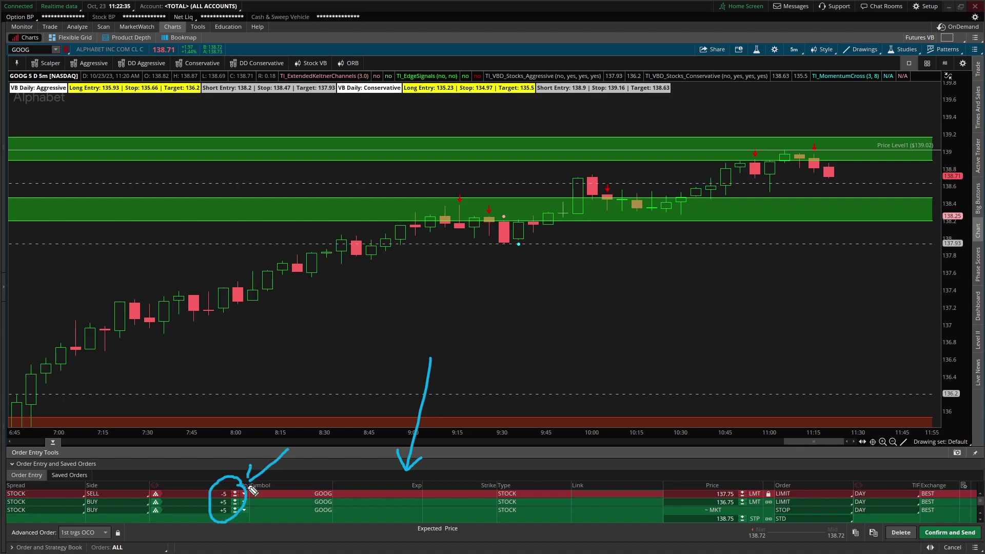
pyautogui.press('Escape')
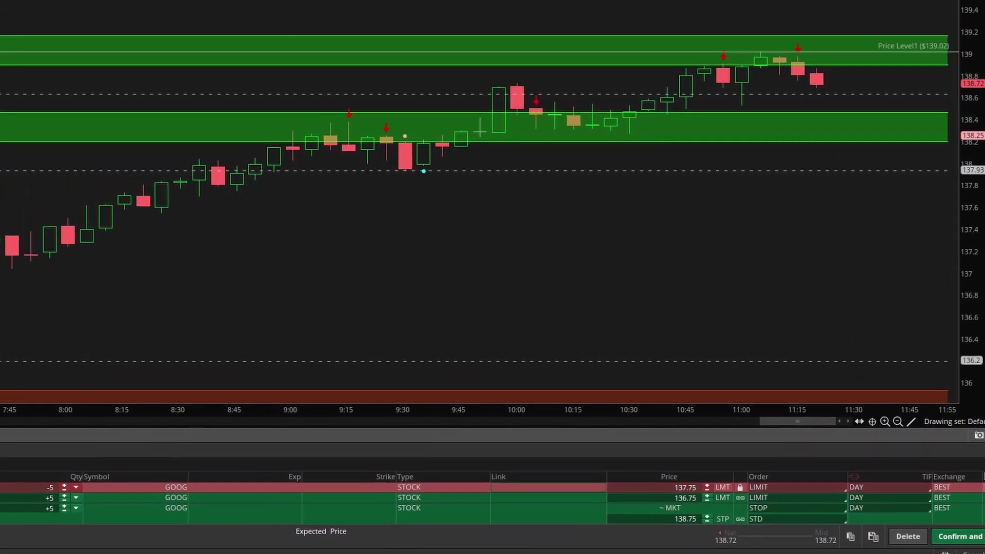
# - Open the sell order's rules and add a GOOG submit condition using an editable study as its method
pyautogui.click(975, 476)
pyautogui.moveTo(393, 91); pyautogui.dragTo(332, 112)
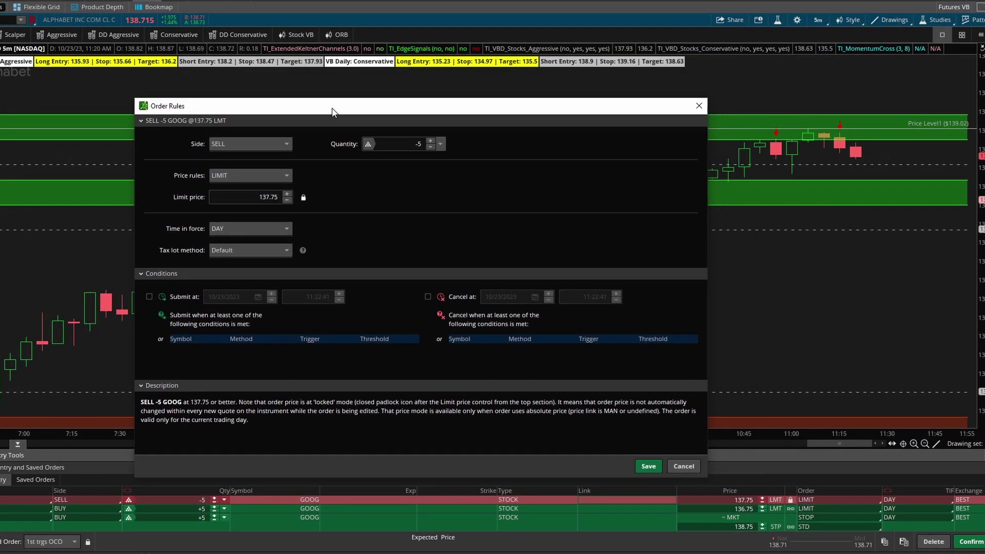
pyautogui.click(194, 346)
pyautogui.click(260, 348)
pyautogui.moveTo(267, 477)
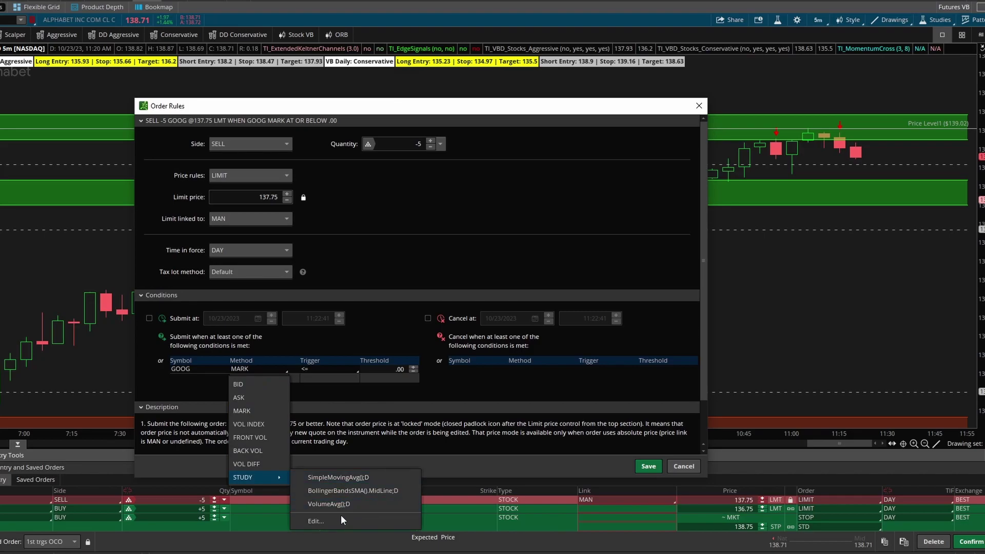
pyautogui.click(341, 519)
# - Set the study condition to a five-minute aggregation and replace its script with "plot signal = close[1] < low[2];"
pyautogui.click(265, 168)
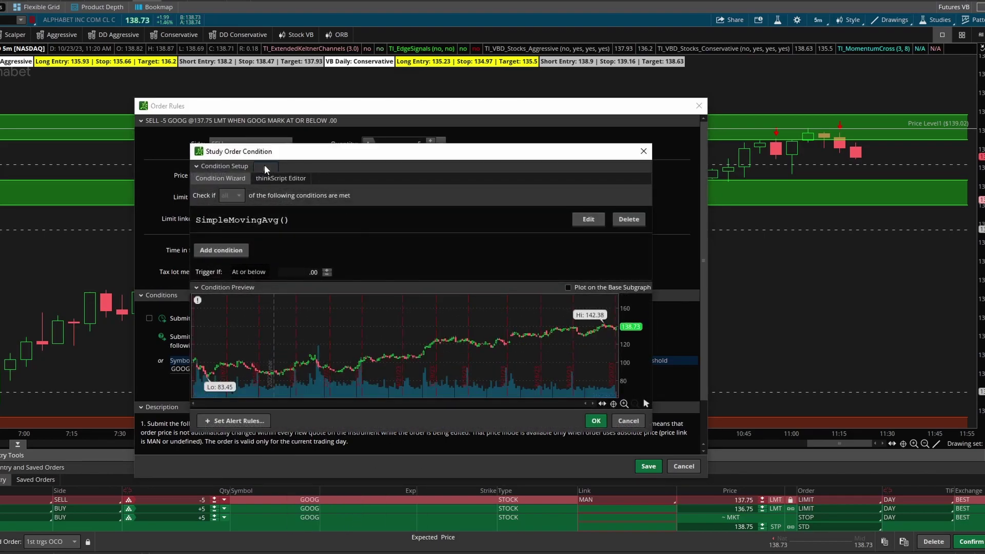
pyautogui.click(290, 243)
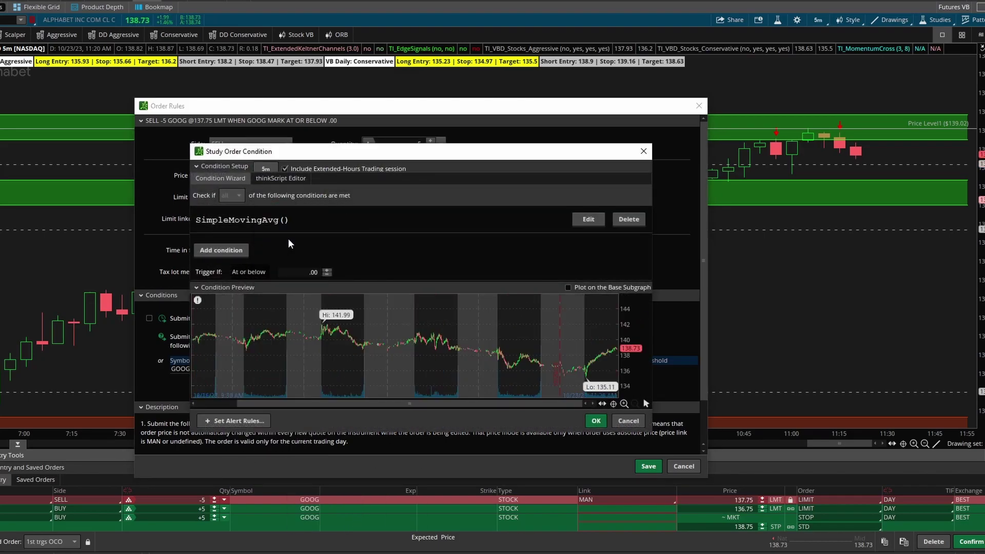
pyautogui.click(282, 180)
pyautogui.tripleClick(304, 220)
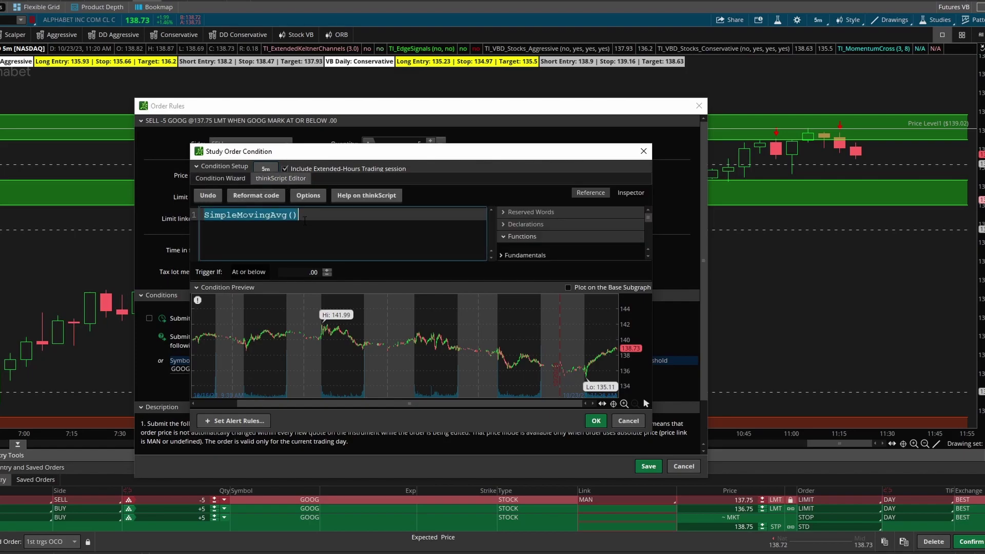
pyautogui.write('plot signal ')
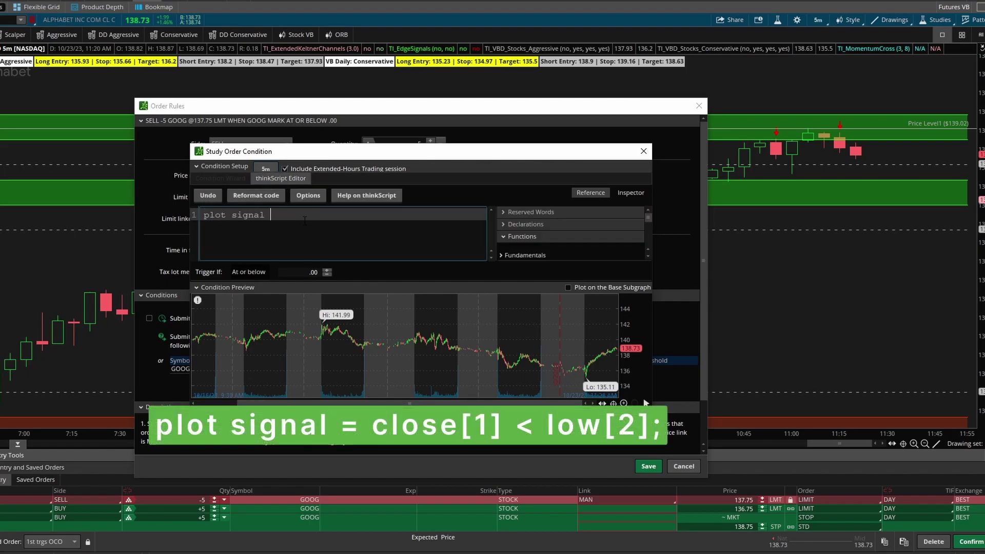
pyautogui.write('= ')
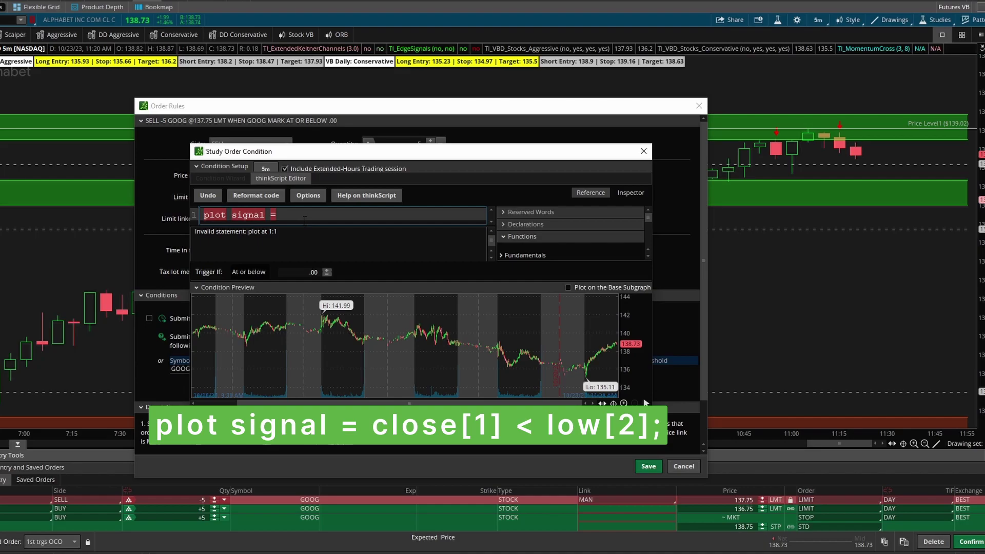
pyautogui.write('close[1]')
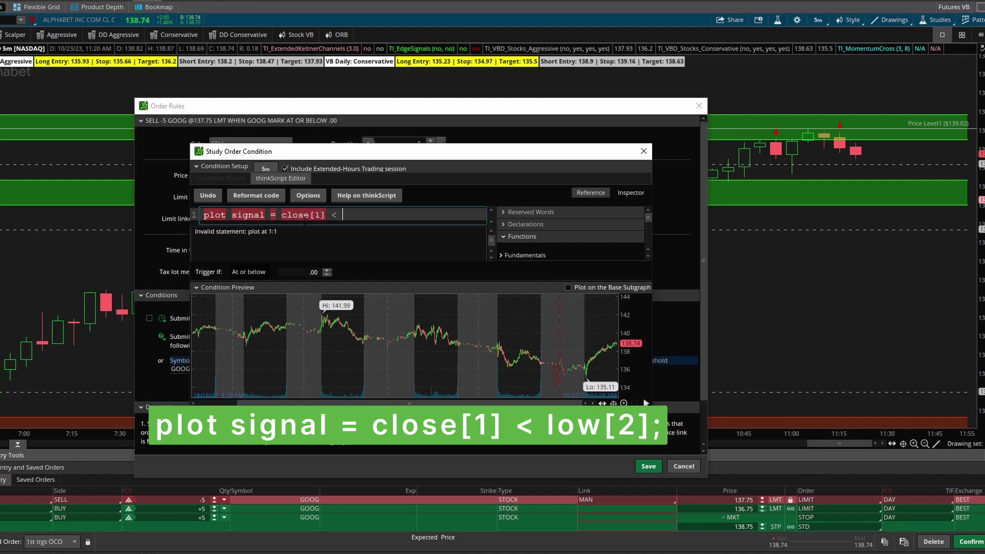
pyautogui.write(' < low[2];')
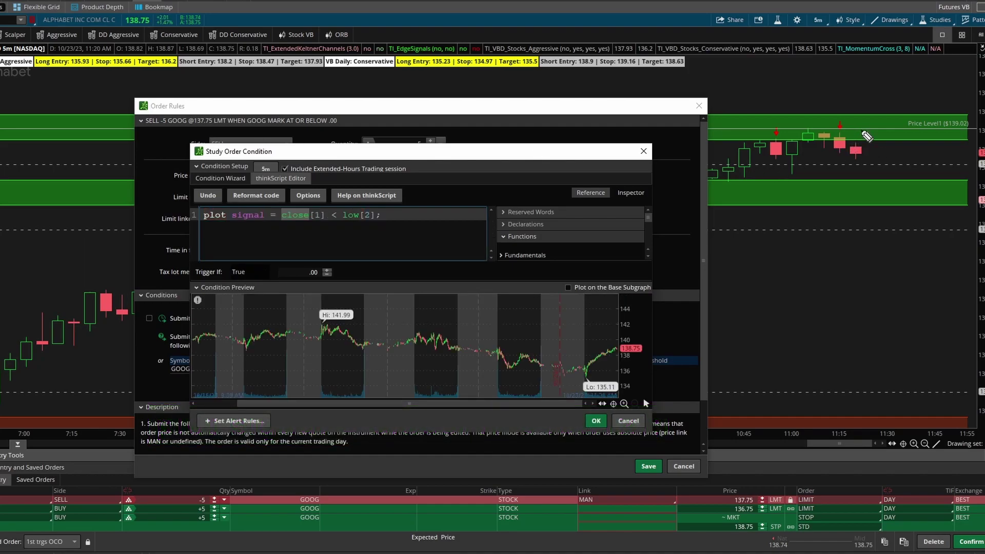
# - Circle the latest candle with an arrow to the prior one, underline close[1] and low[2] with arrows, and clear the markings
pyautogui.hotkey('ctrl', 'space')
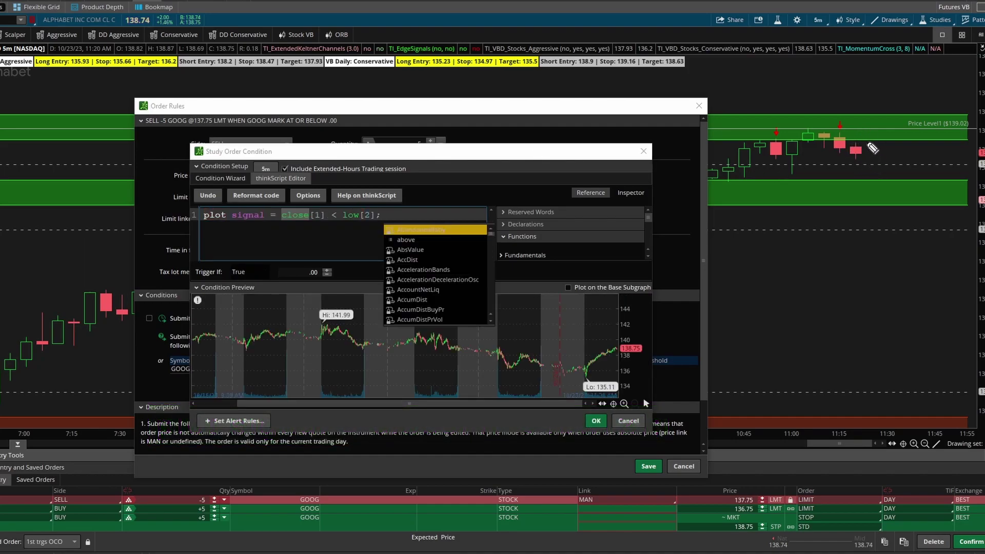
pyautogui.moveTo(867, 142)
pyautogui.mouseDown()
pyautogui.moveTo(842, 132)
pyautogui.moveTo(865, 147)
pyautogui.moveTo(852, 157)
pyautogui.mouseUp()
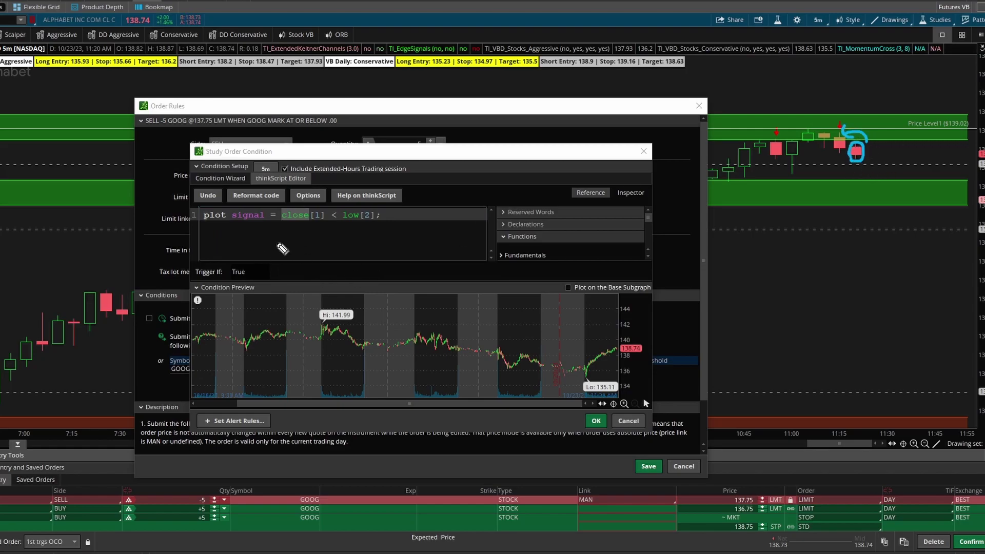
pyautogui.moveTo(281, 222); pyautogui.dragTo(327, 220)
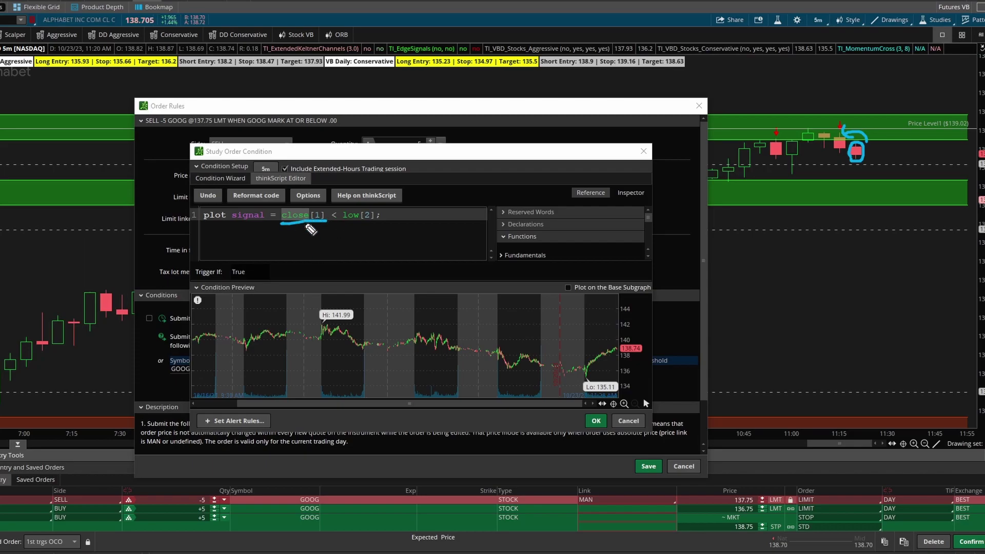
pyautogui.moveTo(300, 254)
pyautogui.mouseDown()
pyautogui.moveTo(308, 226)
pyautogui.moveTo(315, 236)
pyautogui.moveTo(376, 221)
pyautogui.mouseUp()
pyautogui.moveTo(354, 256)
pyautogui.mouseDown()
pyautogui.moveTo(365, 226)
pyautogui.moveTo(373, 234)
pyautogui.mouseUp()
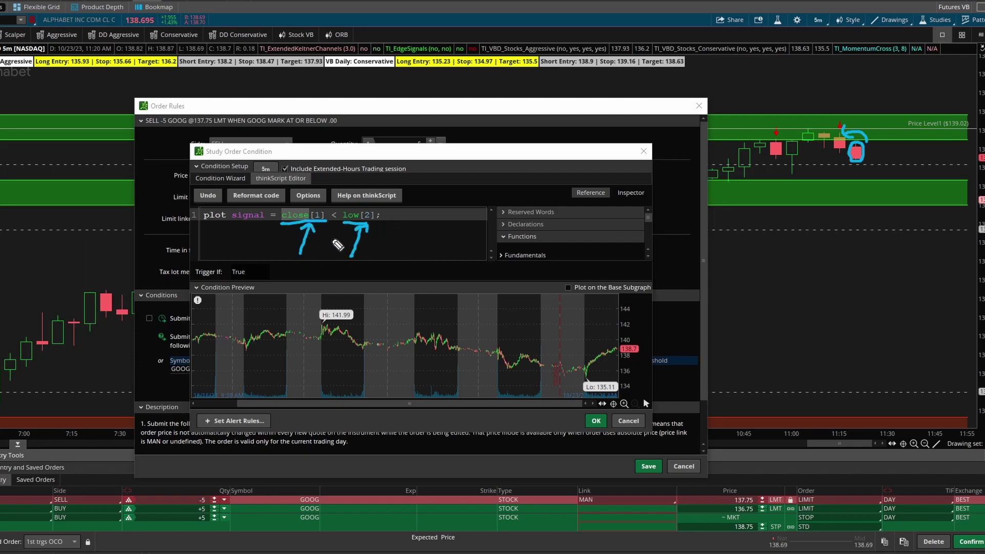
pyautogui.press('Escape')
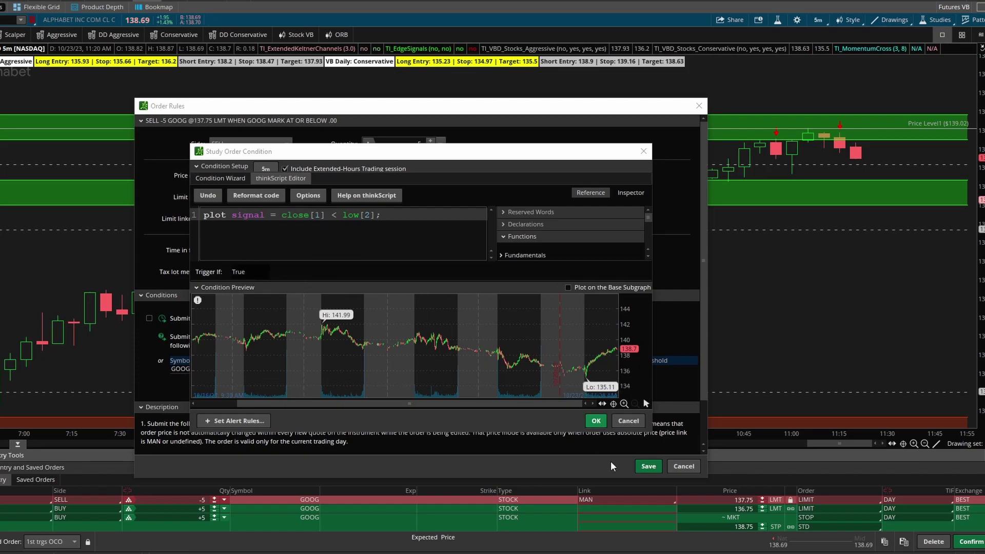
# - Accept the study condition and set the sell order to cancel on 10/23/2023 at 12:00:41
pyautogui.click(597, 420)
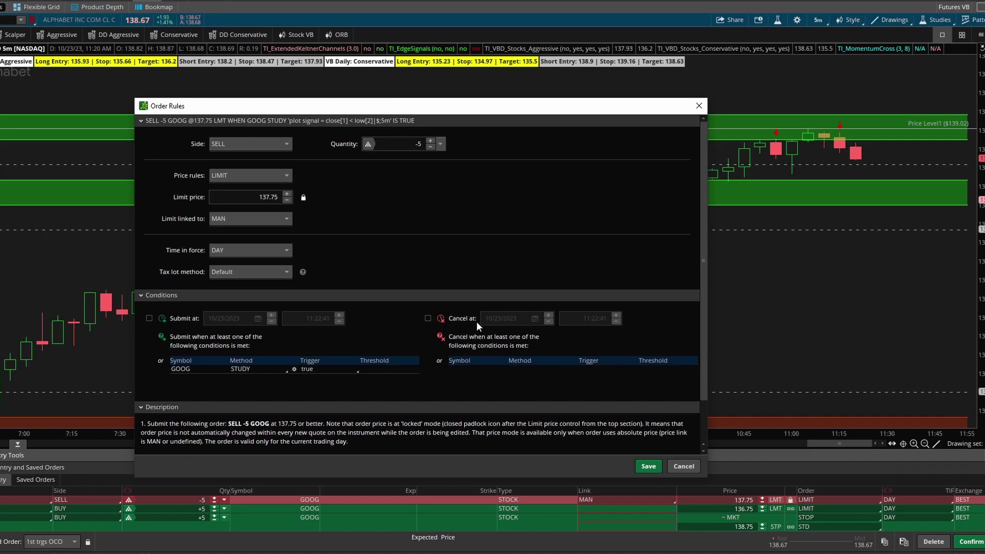
pyautogui.click(428, 318)
pyautogui.click(575, 316)
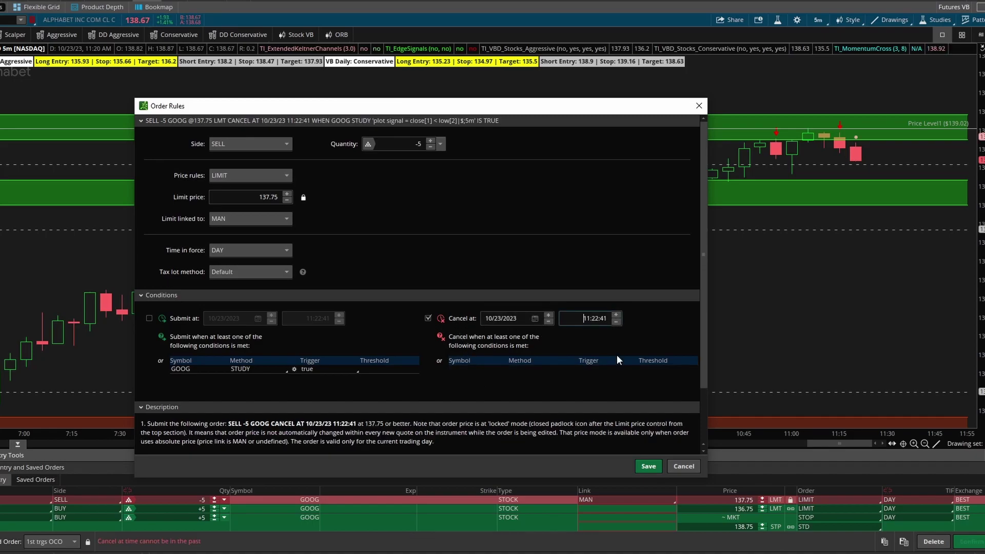
pyautogui.write('122')
pyautogui.press('Left')
pyautogui.hotkey('shift', 'Right')
pyautogui.hotkey('shift', 'Right')
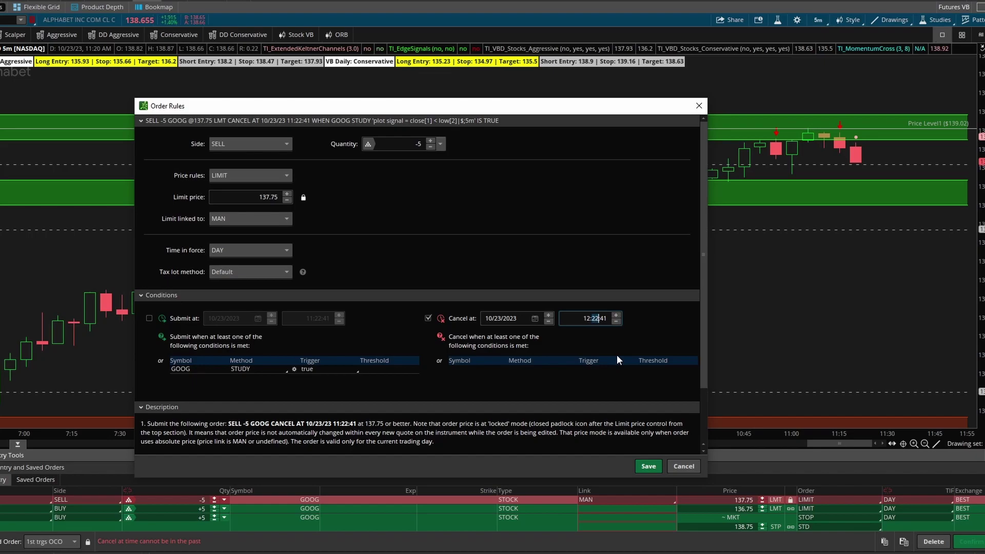
pyautogui.write('00')
# - Link the sell order's limit price to ASK and save its order rules
pyautogui.click(241, 218)
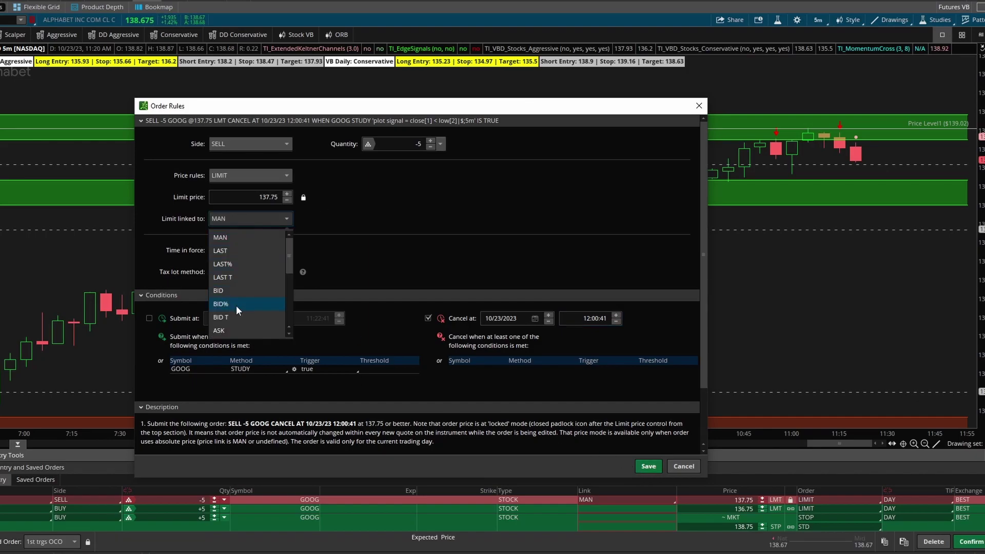
pyautogui.click(231, 327)
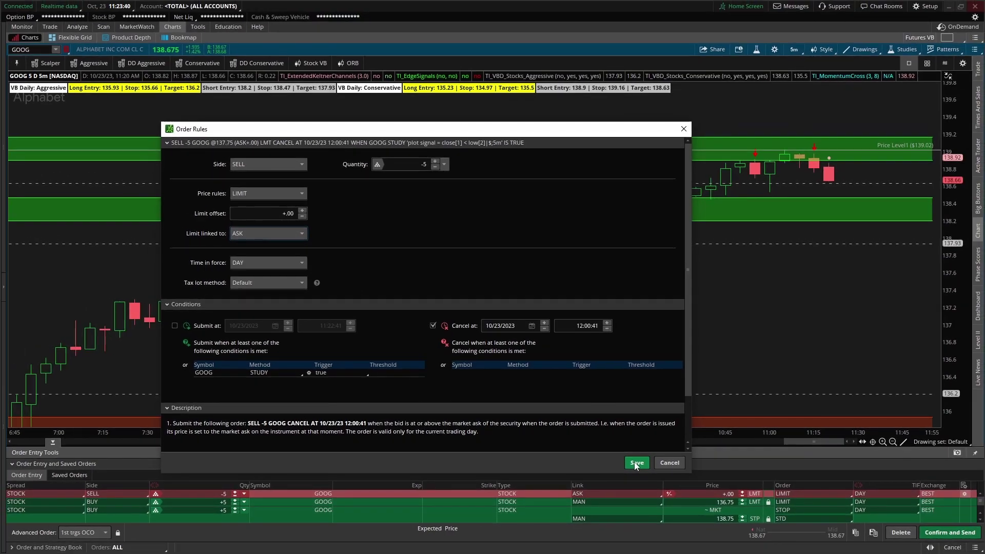
pyautogui.click(648, 465)
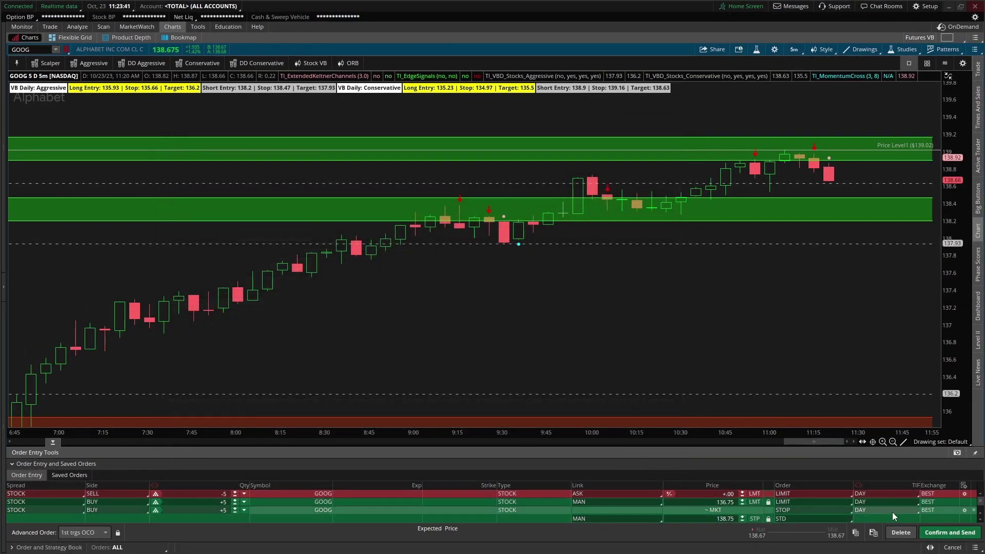
# - Link the buy limit order's price to AVG PRC in its order rules and save them
pyautogui.click(965, 502)
pyautogui.click(263, 234)
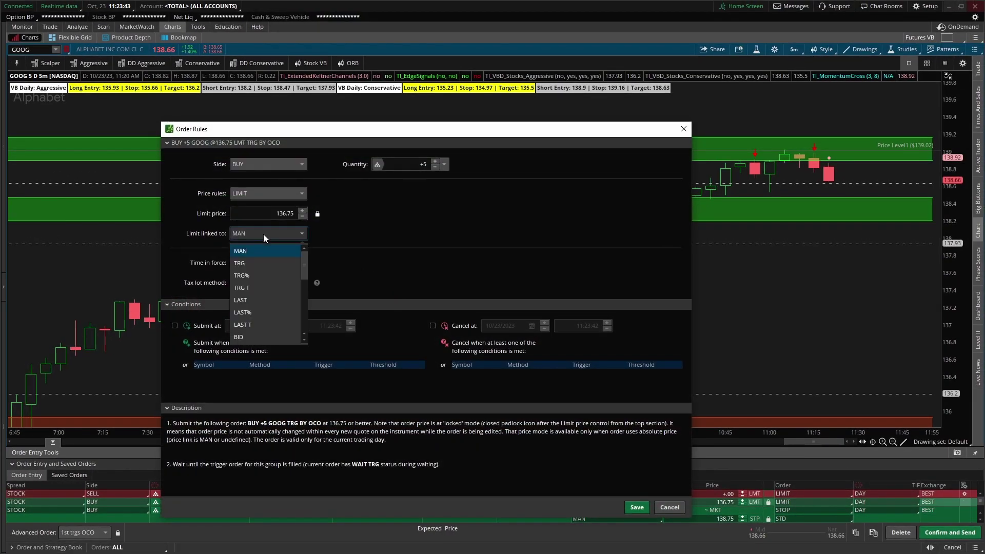
pyautogui.scroll(-5, 266, 310)
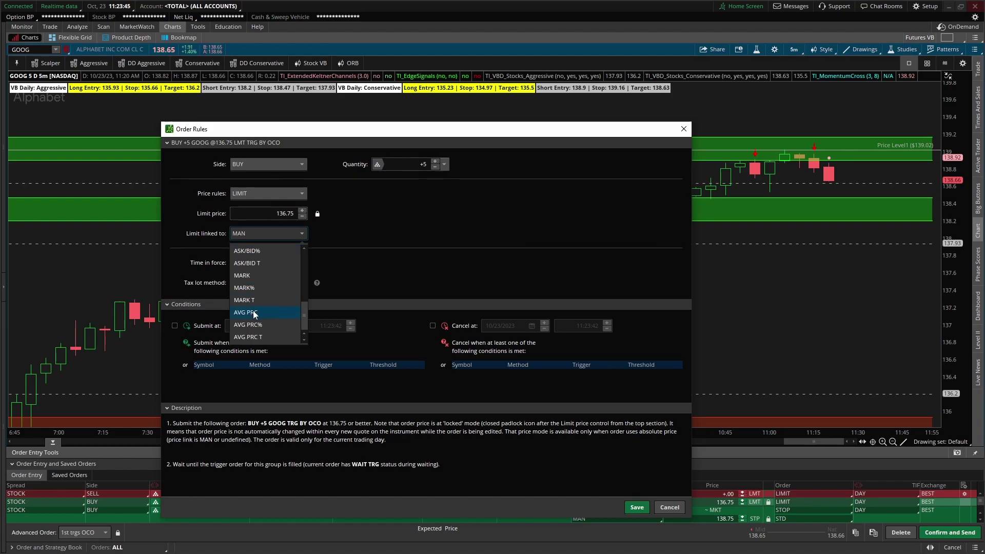
pyautogui.click(256, 314)
pyautogui.click(637, 507)
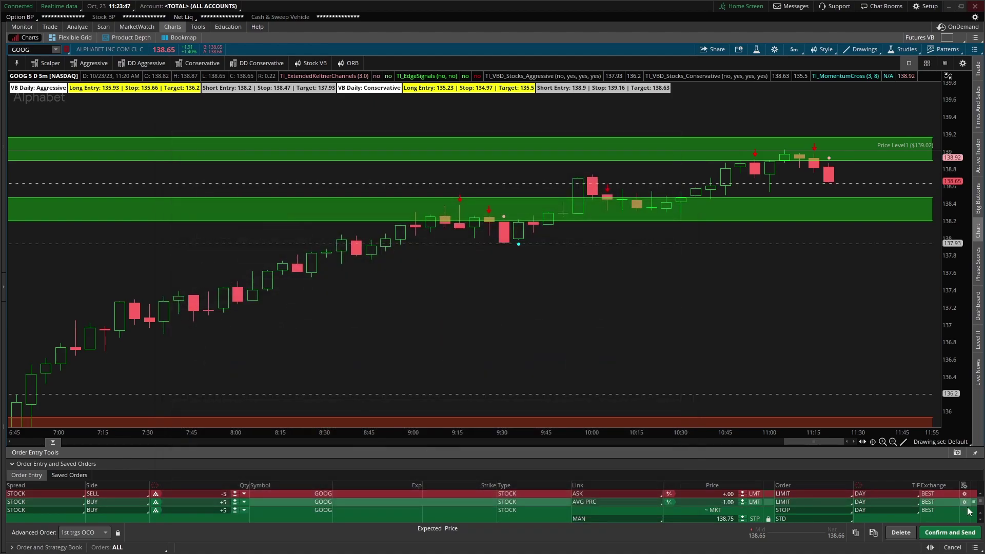
# - Link the buy stop order's stop price to AVG PRC in its order rules and save them
pyautogui.click(965, 510)
pyautogui.click(263, 234)
pyautogui.scroll(-5, 254, 303)
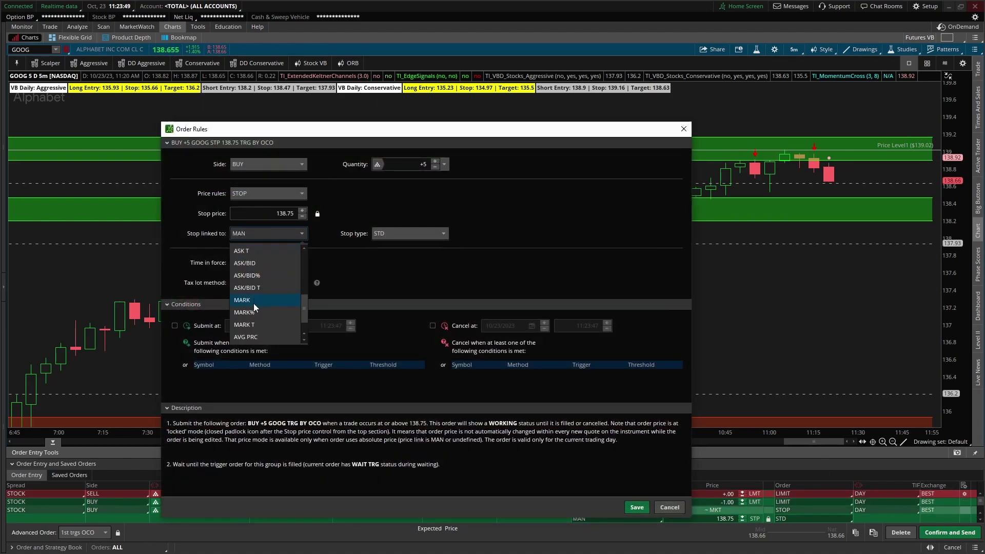
pyautogui.click(257, 314)
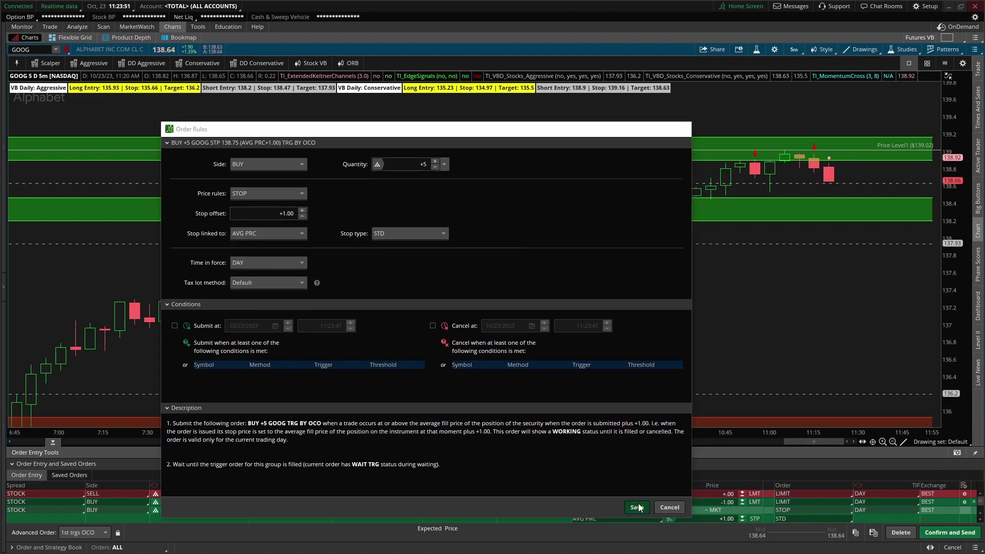
pyautogui.click(637, 507)
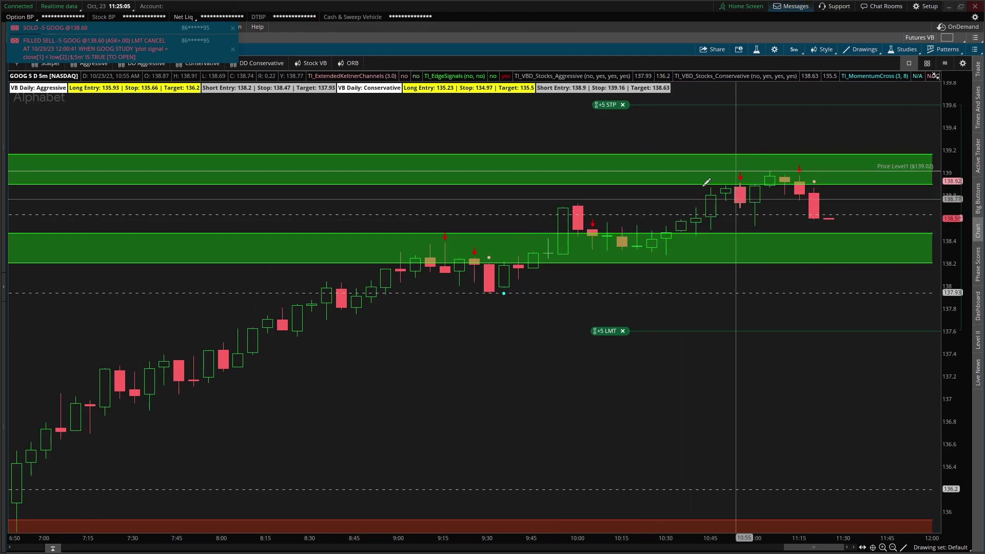
# - Move the buy stop down to about 139.25, just above the upper green zone, and the buy limit target up to the dashed 137.93 line
pyautogui.moveTo(604, 106)
pyautogui.moveTo(417, 84); pyautogui.dragTo(418, 149)
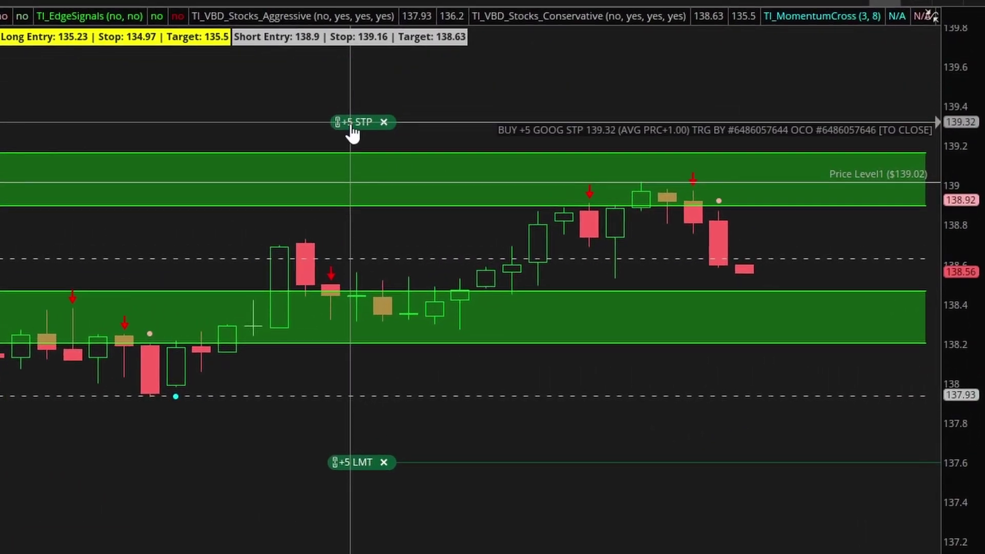
pyautogui.moveTo(352, 149); pyautogui.dragTo(350, 148)
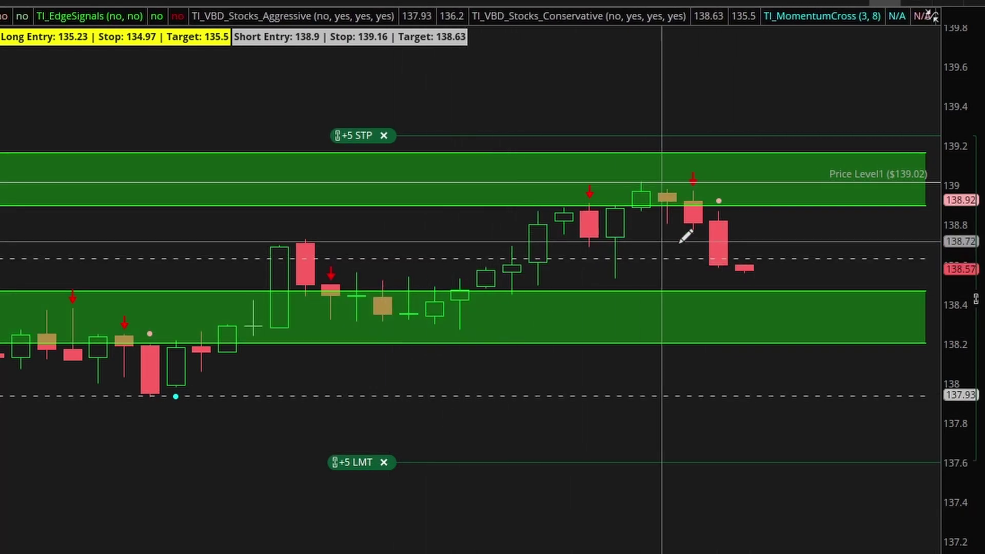
pyautogui.moveTo(727, 259); pyautogui.dragTo(360, 398)
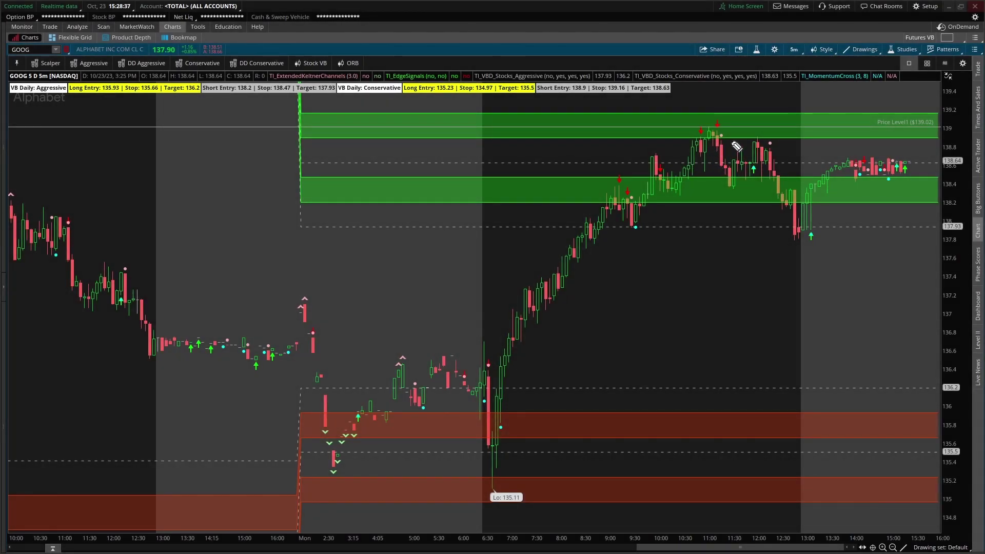
# - Point an arrow at the short entry candle, mark the fill level, trace the price path down to the 137.93 line, and clear the markings
pyautogui.moveTo(756, 123); pyautogui.dragTo(732, 149)
pyautogui.moveTo(713, 164); pyautogui.dragTo(728, 164)
pyautogui.moveTo(949, 172)
pyautogui.mouseDown()
pyautogui.moveTo(940, 172)
pyautogui.moveTo(954, 177)
pyautogui.mouseUp()
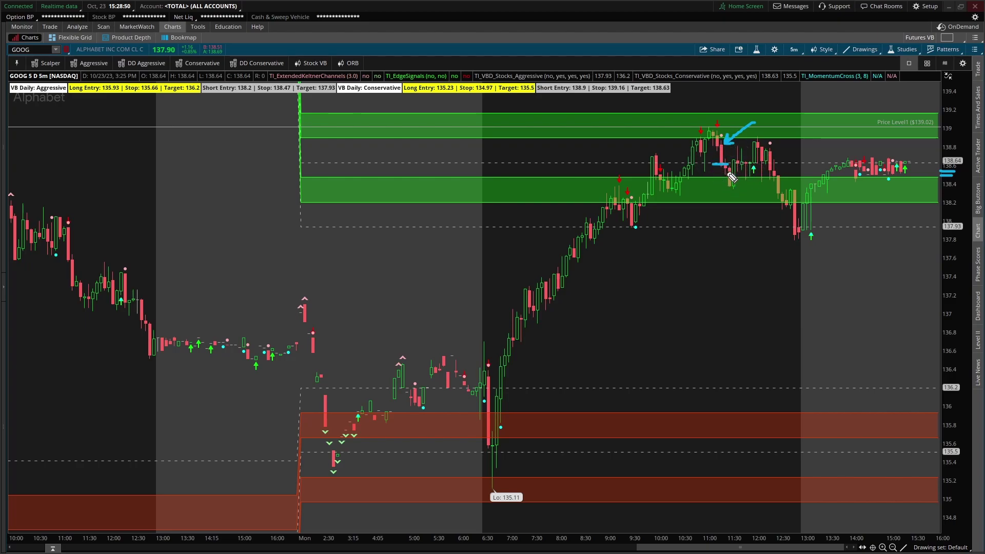
pyautogui.moveTo(725, 165)
pyautogui.mouseDown()
pyautogui.moveTo(762, 152)
pyautogui.moveTo(796, 222)
pyautogui.mouseUp()
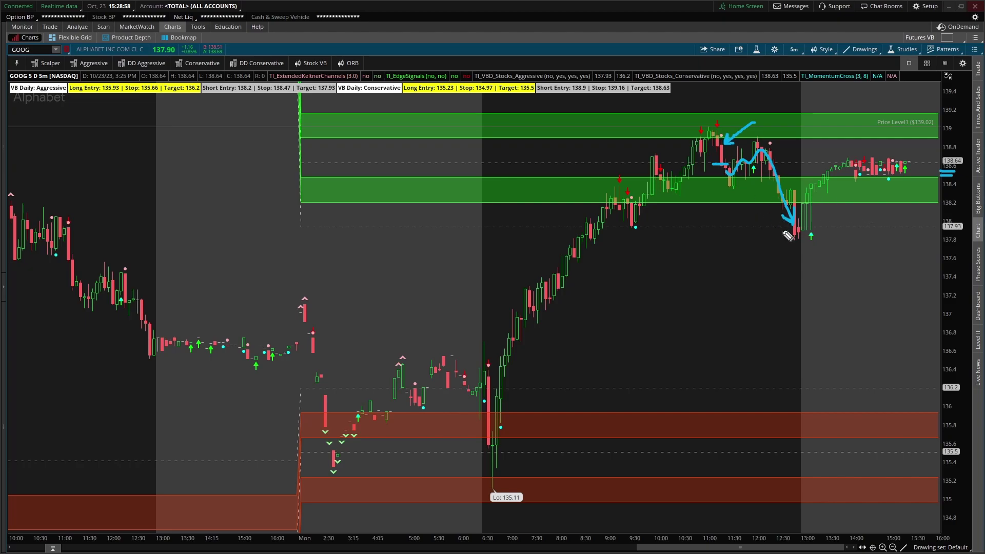
pyautogui.hotkey('shift', 'F9')
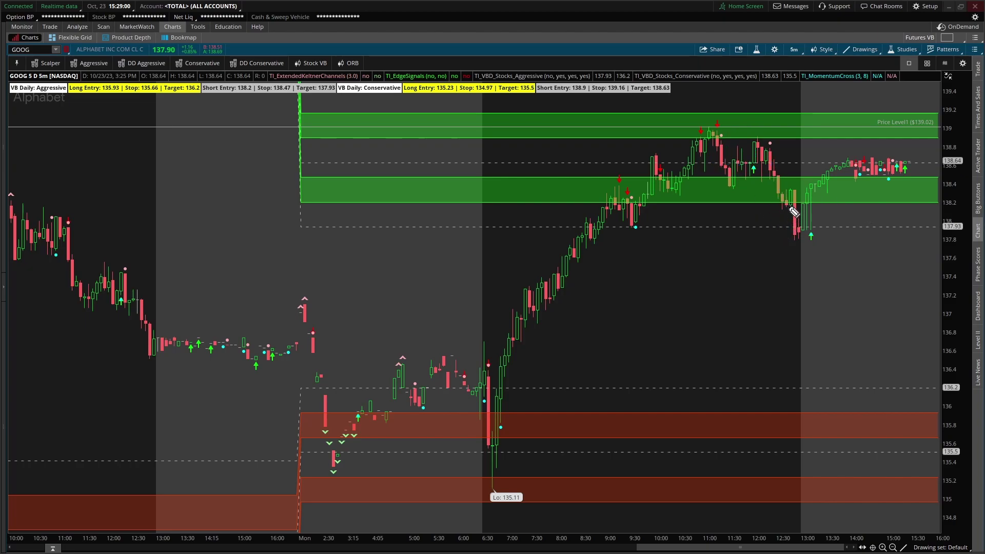
# - Mark the drop to 137.93, erase it, draw an arrow to the entry and trace the preceding rally into the upper green zone, and clear everything
pyautogui.moveTo(782, 198); pyautogui.dragTo(799, 234)
pyautogui.press('e')
pyautogui.moveTo(766, 113)
pyautogui.mouseDown()
pyautogui.moveTo(733, 139)
pyautogui.moveTo(732, 148)
pyautogui.moveTo(748, 149)
pyautogui.mouseUp()
pyautogui.moveTo(657, 169); pyautogui.dragTo(715, 125)
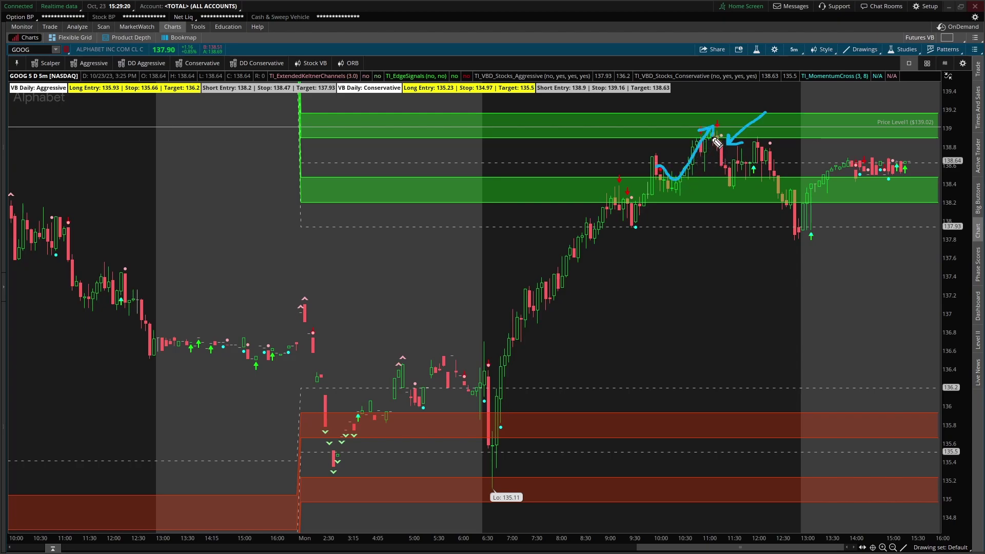
pyautogui.hotkey('shift', 'F9')
# - Bracket the candles before the peak, draw a curved reversal arrow over the top near 139, and clear the markings
pyautogui.moveTo(645, 205)
pyautogui.mouseDown()
pyautogui.moveTo(693, 124)
pyautogui.moveTo(648, 116)
pyautogui.mouseUp()
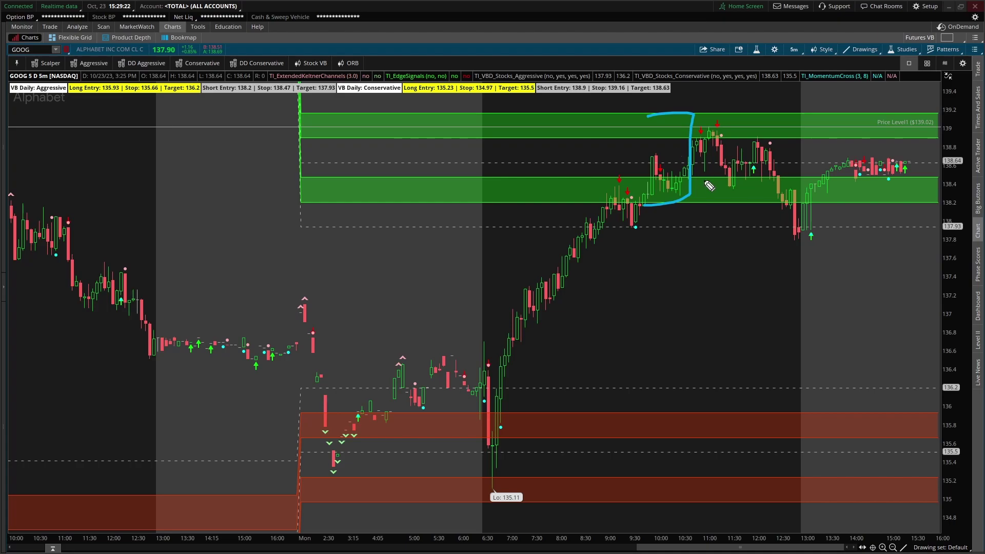
pyautogui.moveTo(688, 152)
pyautogui.mouseDown()
pyautogui.moveTo(716, 122)
pyautogui.moveTo(764, 174)
pyautogui.mouseUp()
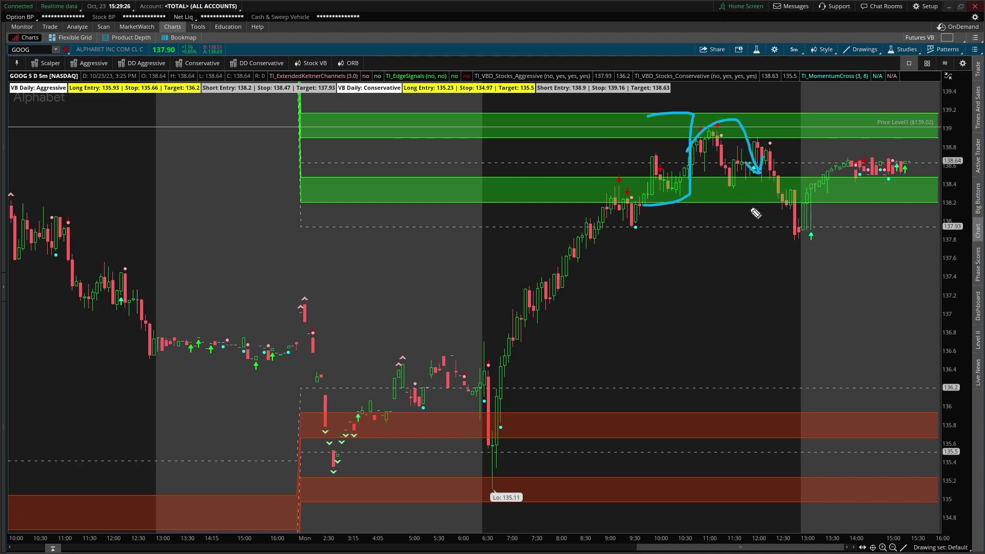
pyautogui.press('e')
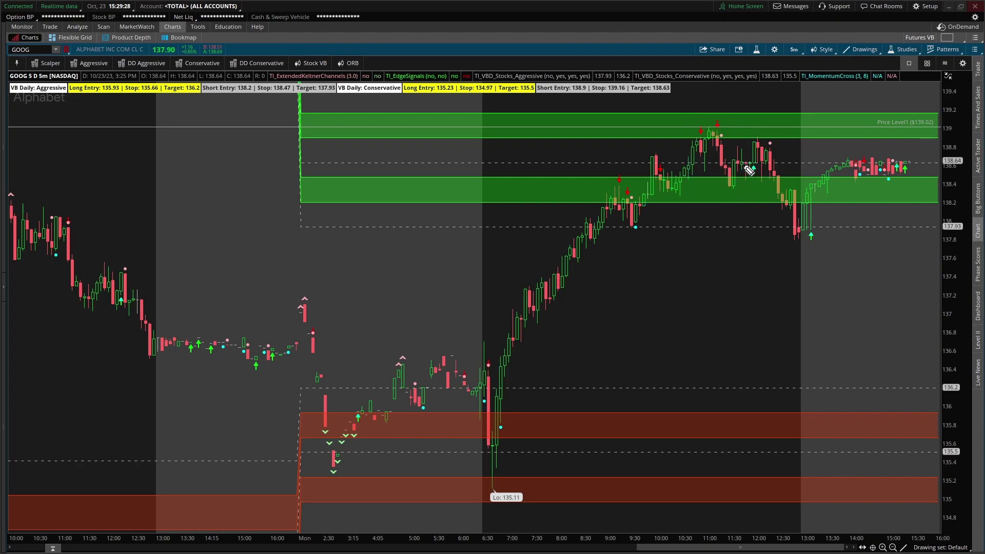
# - Point an arrow at the entry, replace it with short lines above the peak and at the 137.93 level, and clear them to leave annotation mode
pyautogui.moveTo(756, 118); pyautogui.dragTo(728, 139)
pyautogui.press('e')
pyautogui.moveTo(685, 103); pyautogui.dragTo(731, 104)
pyautogui.moveTo(679, 228); pyautogui.dragTo(737, 229)
pyautogui.press('e')
pyautogui.press('Escape')
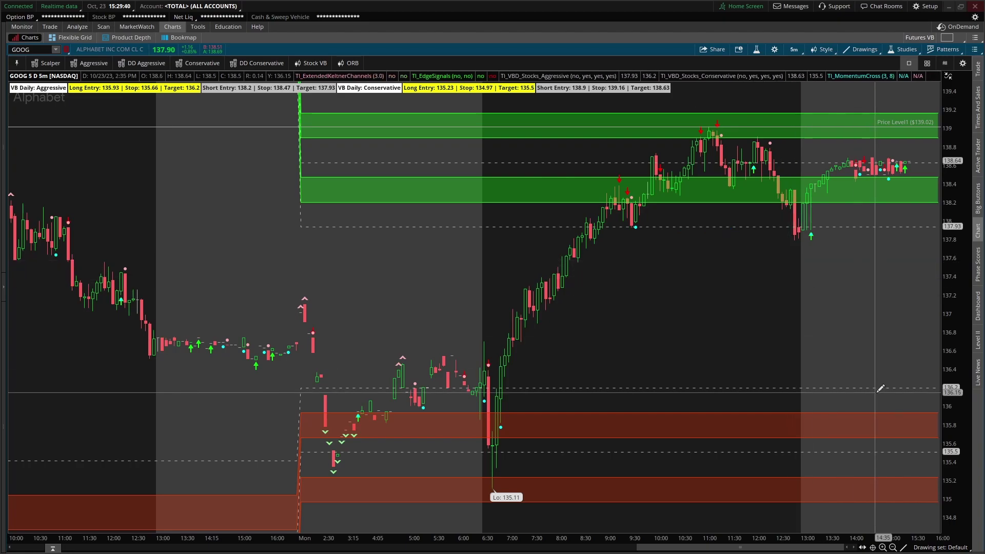
# - Compress the price scale, circle the topping candles around the green zones, and draw an arrow down to the 137.93 level
pyautogui.moveTo(952, 251); pyautogui.dragTo(945, 300)
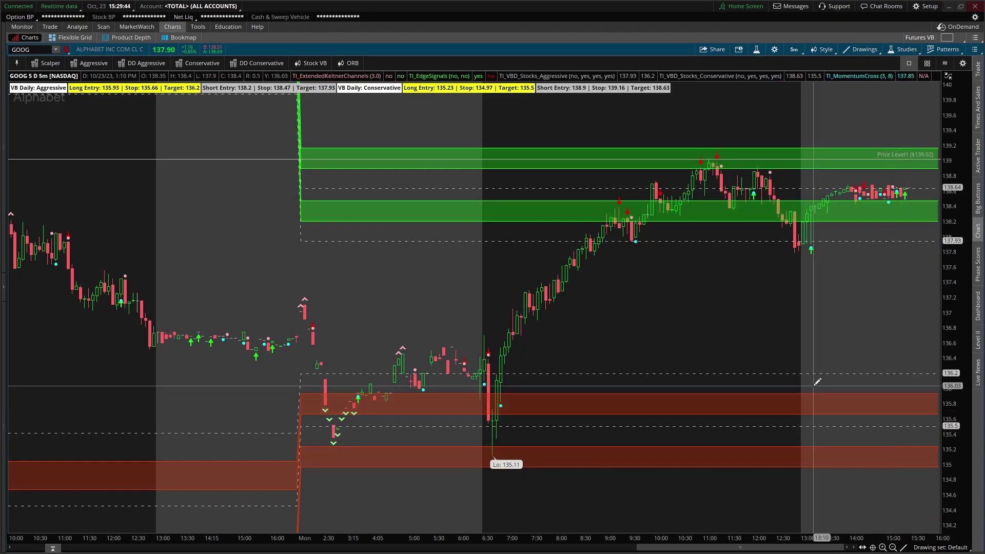
pyautogui.moveTo(793, 163)
pyautogui.mouseDown()
pyautogui.moveTo(670, 190)
pyautogui.moveTo(794, 177)
pyautogui.moveTo(799, 249)
pyautogui.mouseUp()
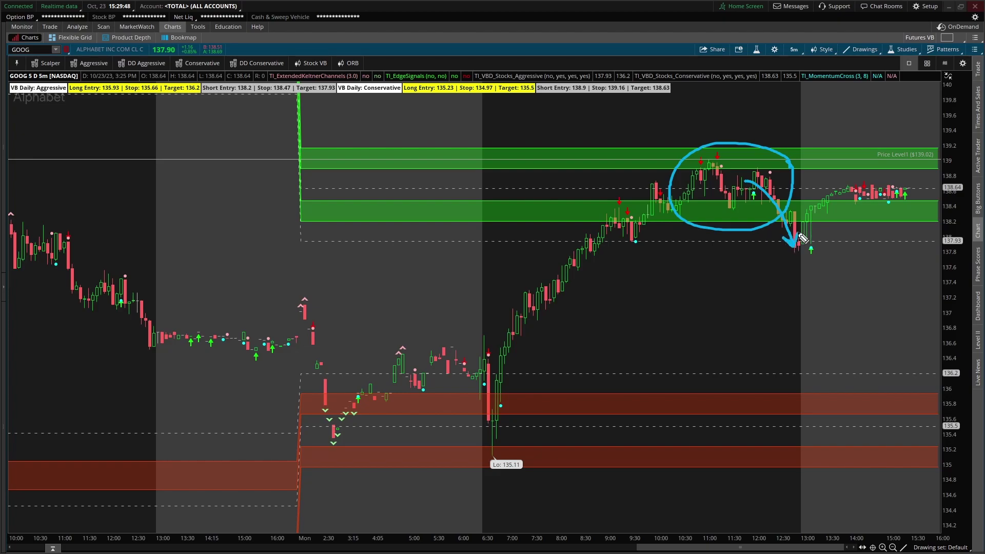